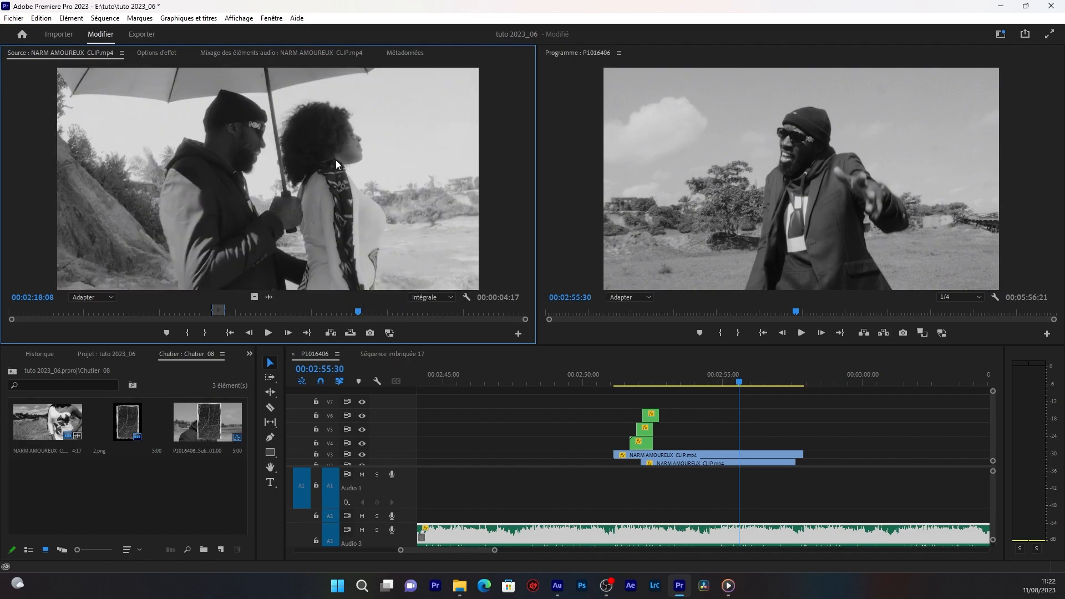
Stack the four exported PNG stills, Still005, Still006, Still007 and Still004, on tracks V4 to V7 around the playhead.
{"action": "left_click", "coordinate": [371, 334]}
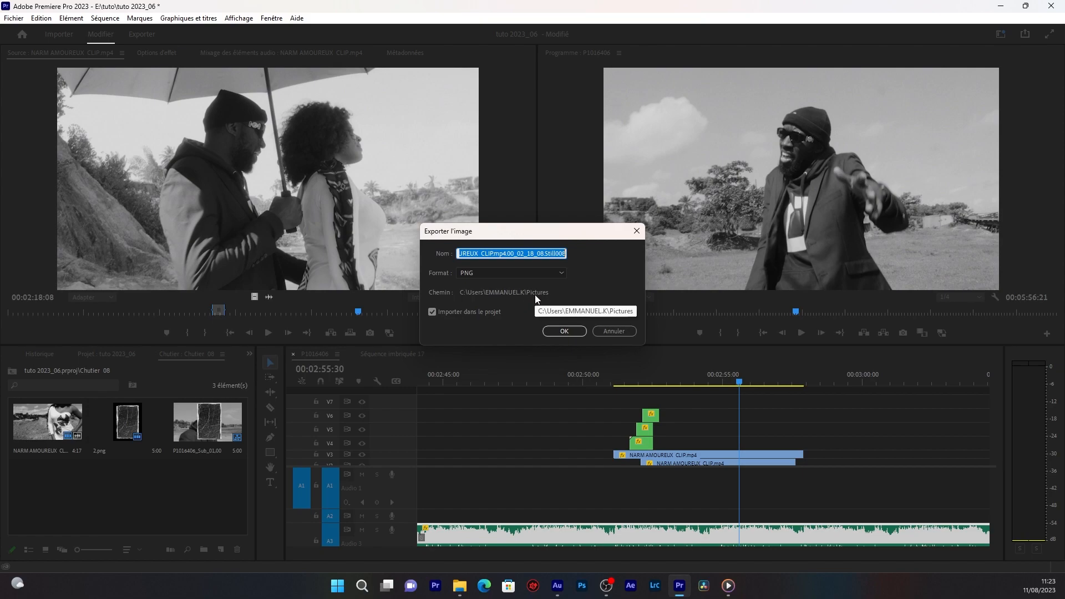
{"action": "left_click", "coordinate": [614, 333]}
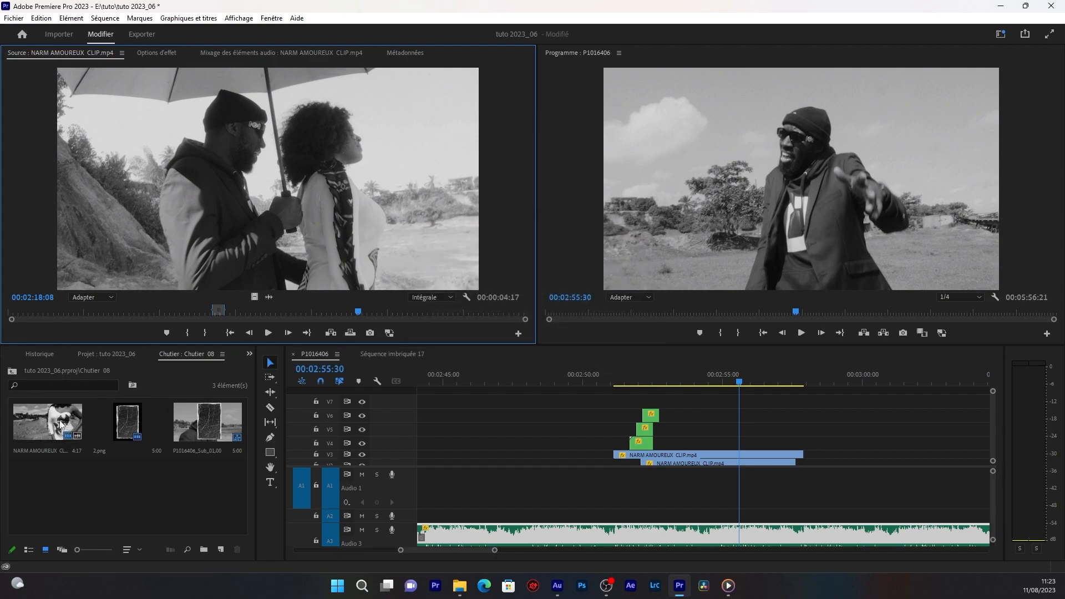
{"action": "left_click", "coordinate": [12, 370]}
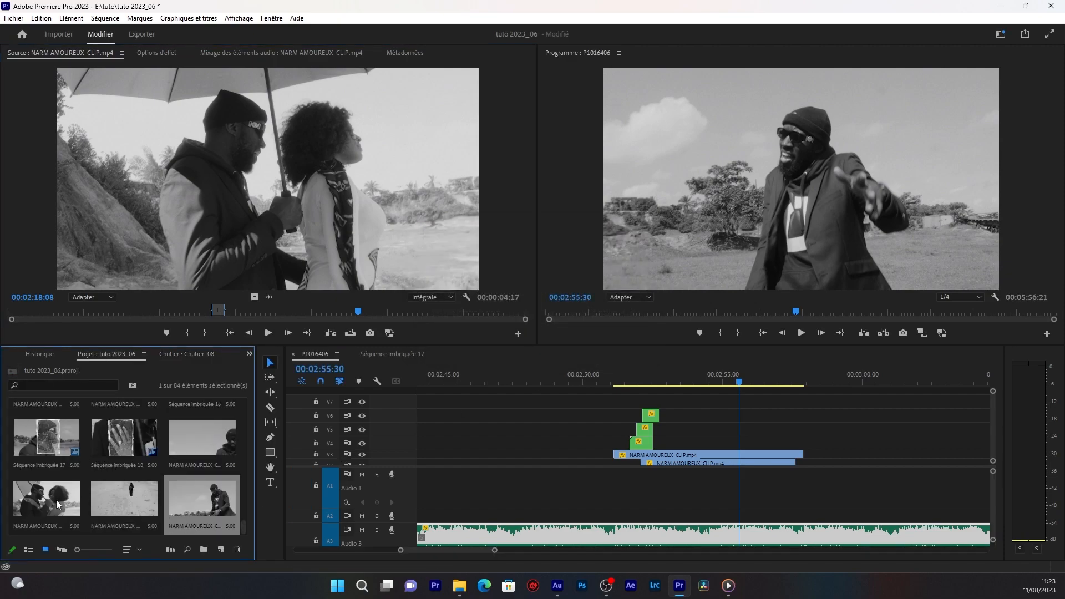
{"action": "left_click", "coordinate": [92, 502]}
{"action": "left_click", "coordinate": [58, 495]}
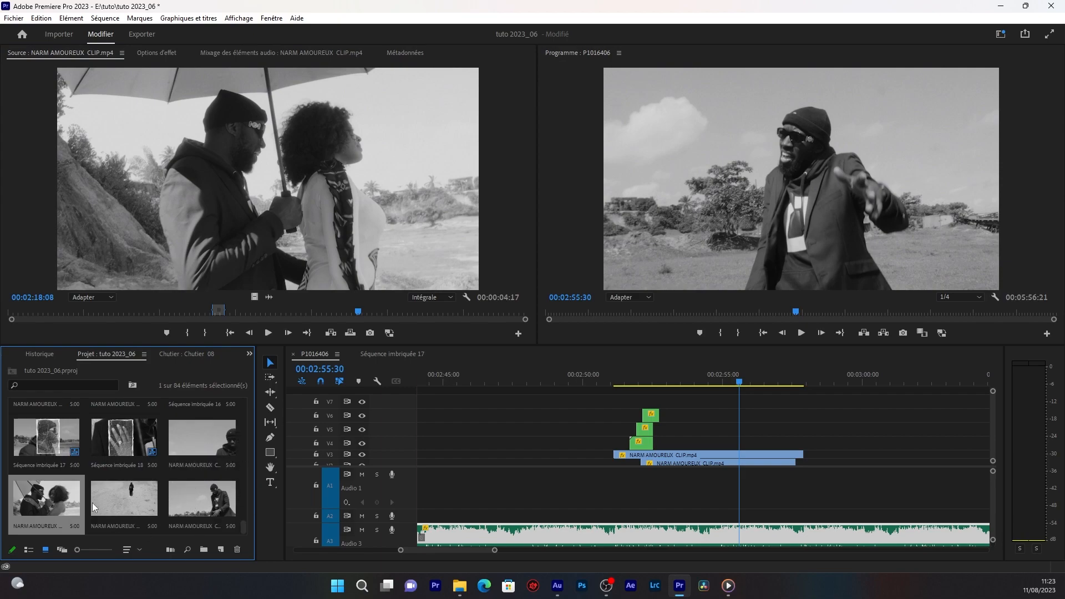
{"action": "left_click_drag", "start_coordinate": [47, 496], "coordinate": [704, 445]}
{"action": "left_click_drag", "start_coordinate": [143, 493], "coordinate": [736, 428]}
{"action": "left_click_drag", "start_coordinate": [192, 497], "coordinate": [733, 415]}
{"action": "left_click_drag", "start_coordinate": [216, 452], "coordinate": [741, 410]}
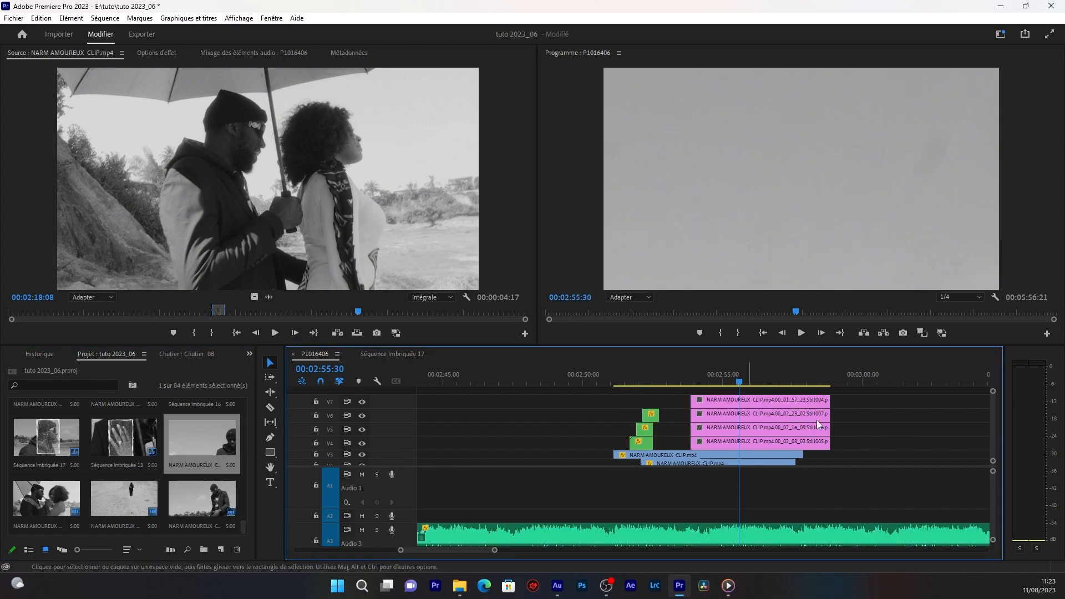
Set the scale of the stills on tracks V7 and V6 to 50.
{"action": "left_click", "coordinate": [744, 401]}
{"action": "left_click", "coordinate": [158, 52]}
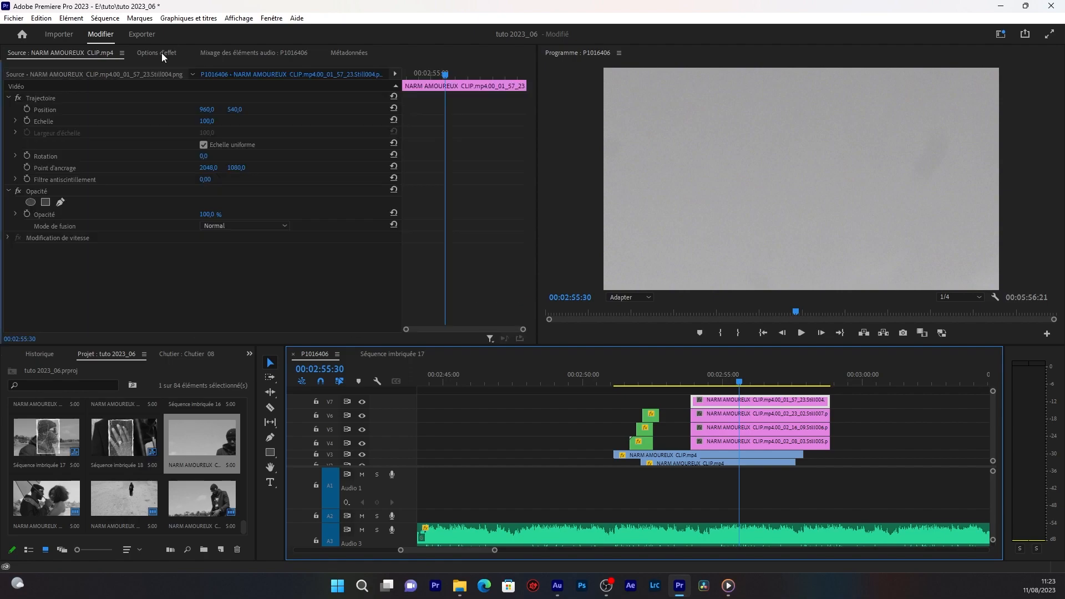
{"action": "left_click", "coordinate": [209, 121]}
{"action": "type", "text": "50"}
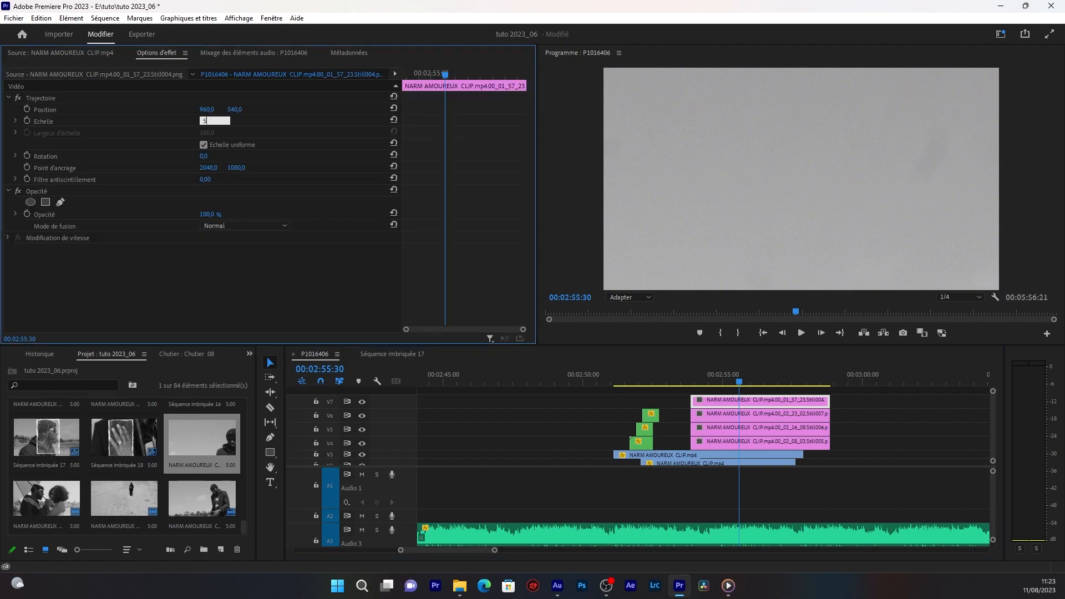
{"action": "key", "text": "Return"}
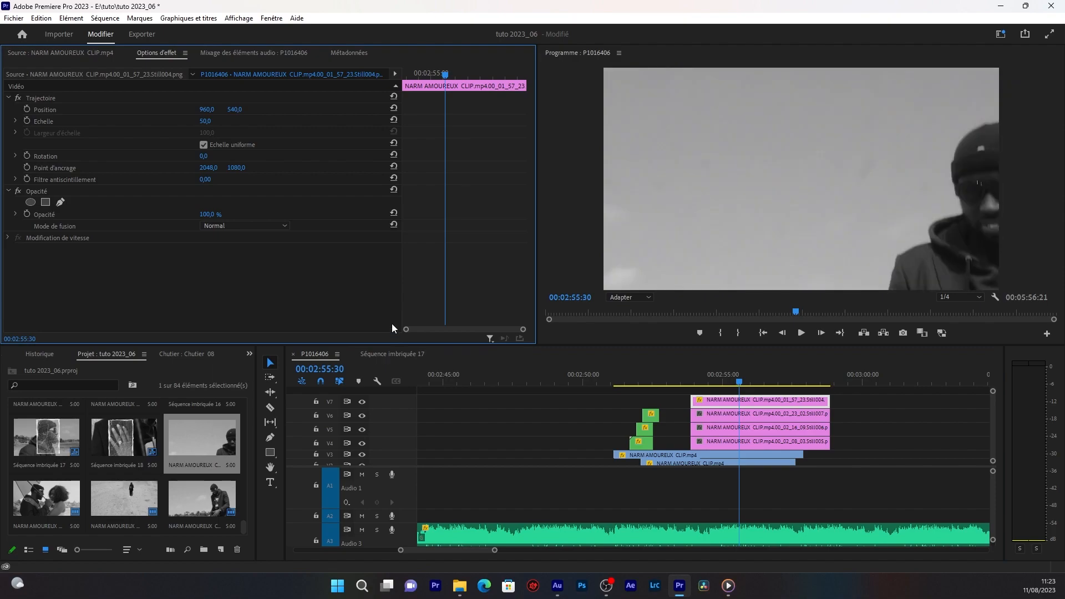
{"action": "left_click", "coordinate": [713, 413]}
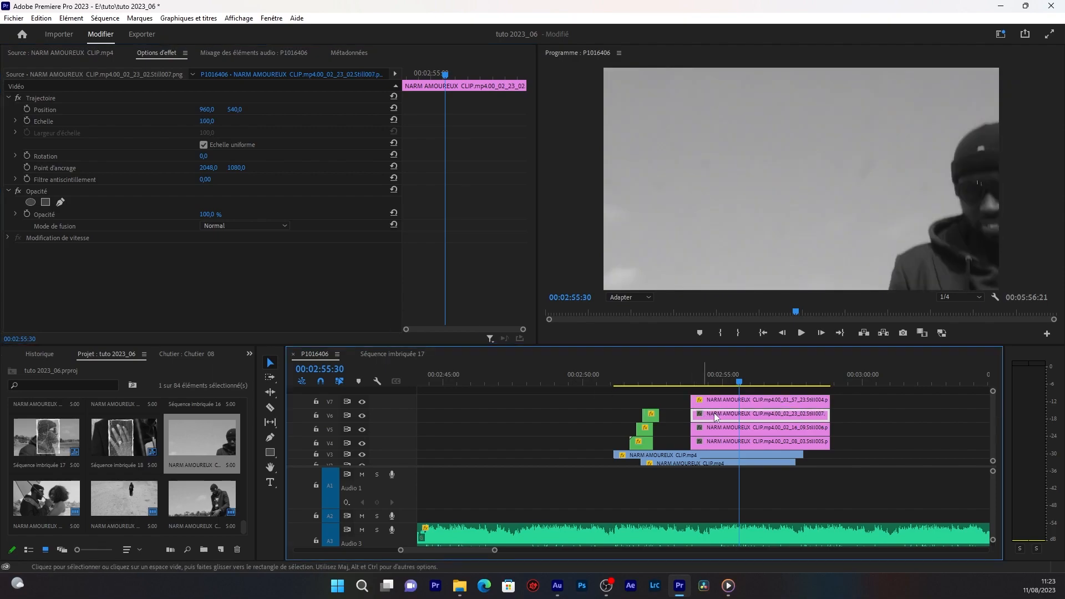
{"action": "left_click", "coordinate": [207, 121]}
{"action": "type", "text": "50"}
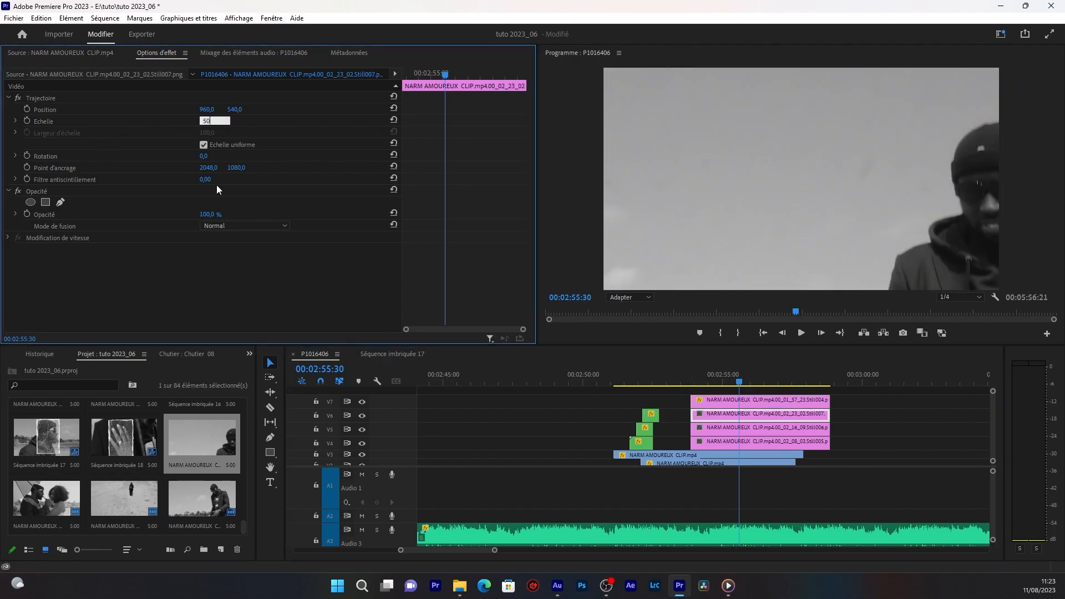
{"action": "key", "text": "Return"}
Set the scale of the stills on tracks V5 and V4 to 50.
{"action": "left_click", "coordinate": [733, 404]}
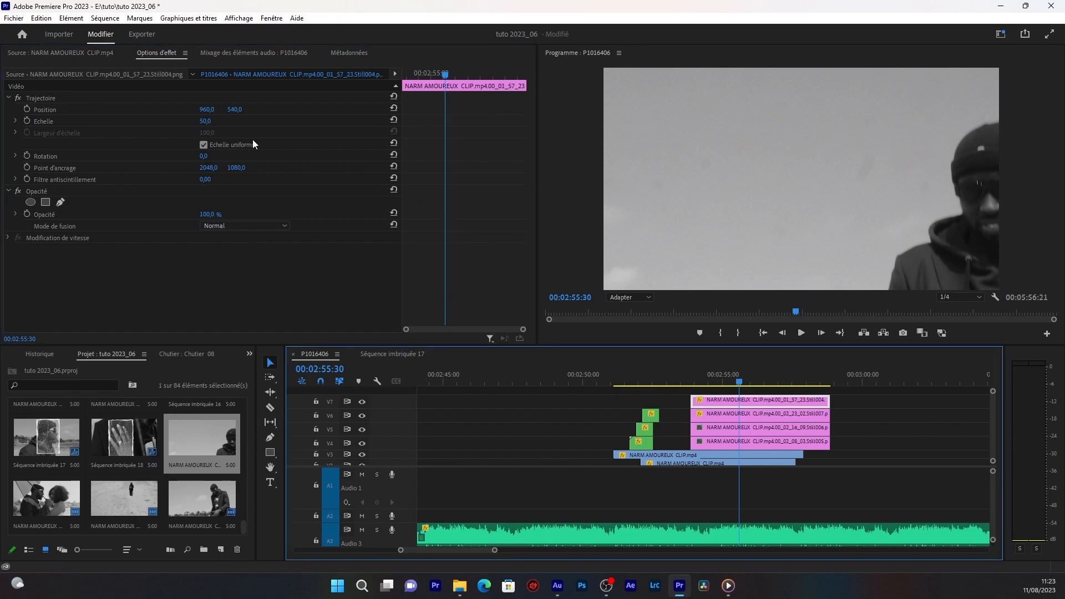
{"action": "mouse_move", "coordinate": [205, 121]}
{"action": "left_mouse_down"}
{"action": "mouse_move", "coordinate": [189, 121]}
{"action": "mouse_move", "coordinate": [215, 122]}
{"action": "left_mouse_up"}
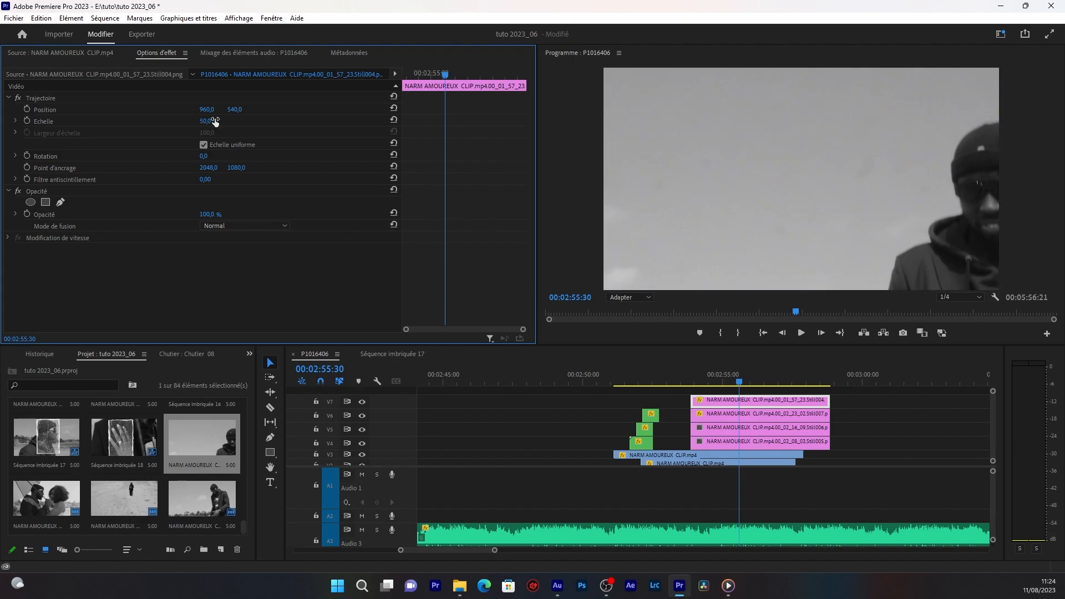
{"action": "left_click", "coordinate": [739, 425]}
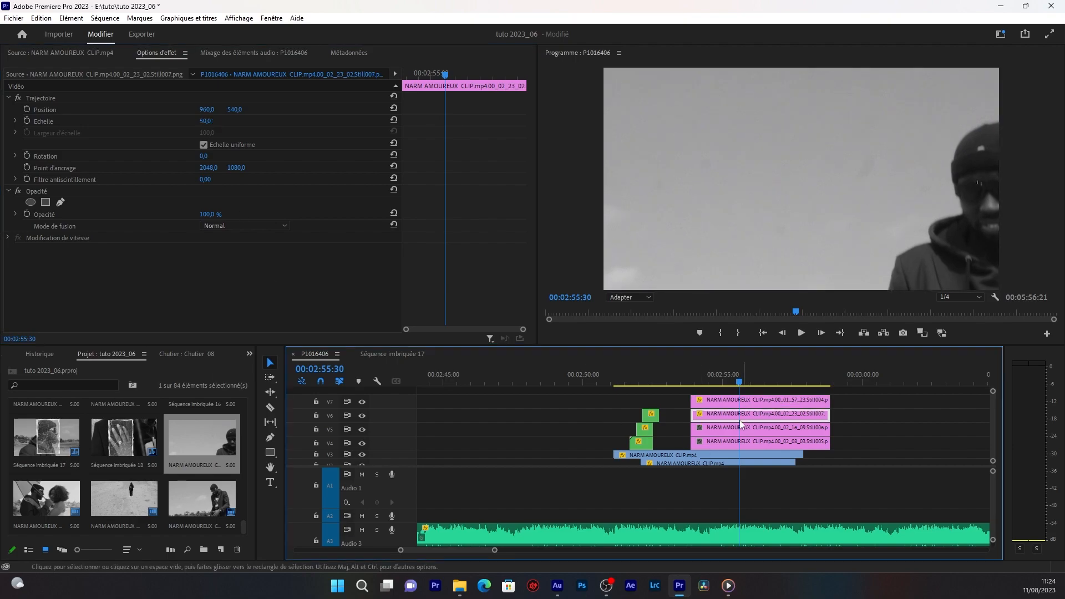
{"action": "left_click", "coordinate": [201, 122]}
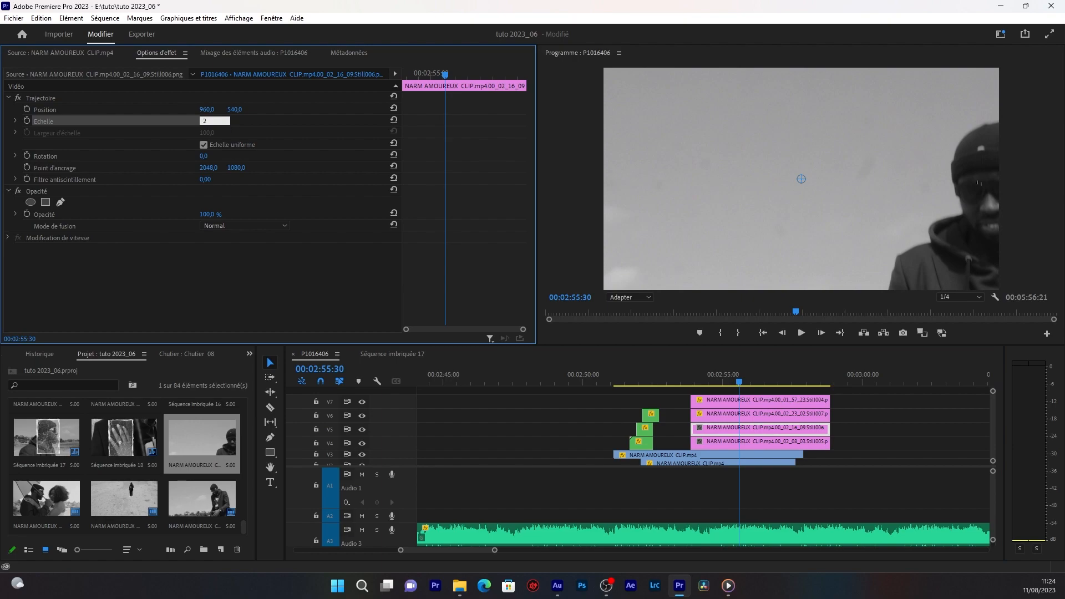
{"action": "type", "text": "50"}
{"action": "key", "text": "Return"}
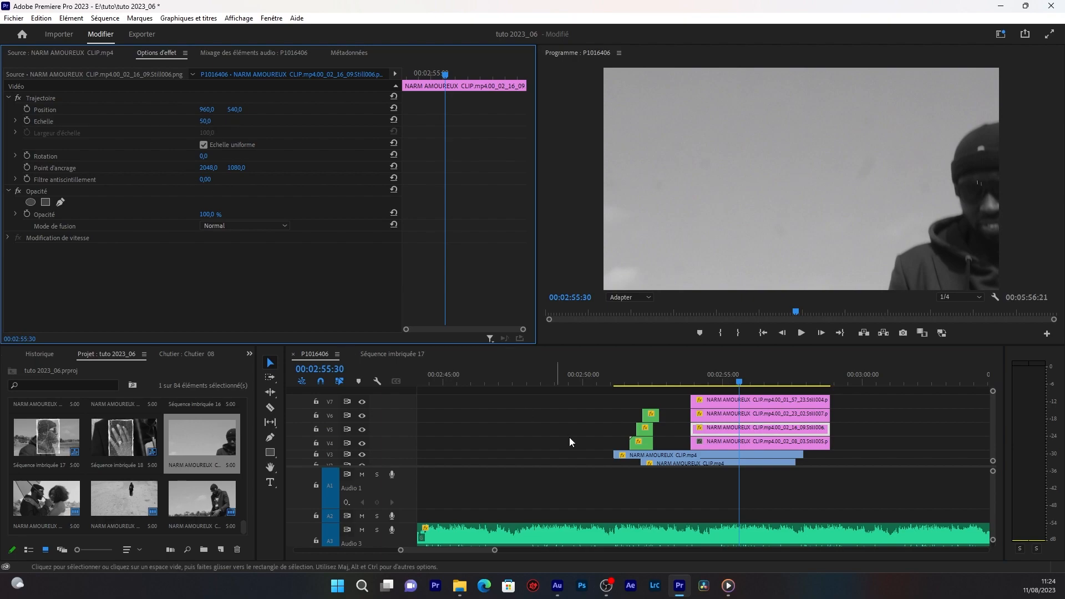
{"action": "left_click", "coordinate": [701, 444]}
{"action": "left_click", "coordinate": [206, 121]}
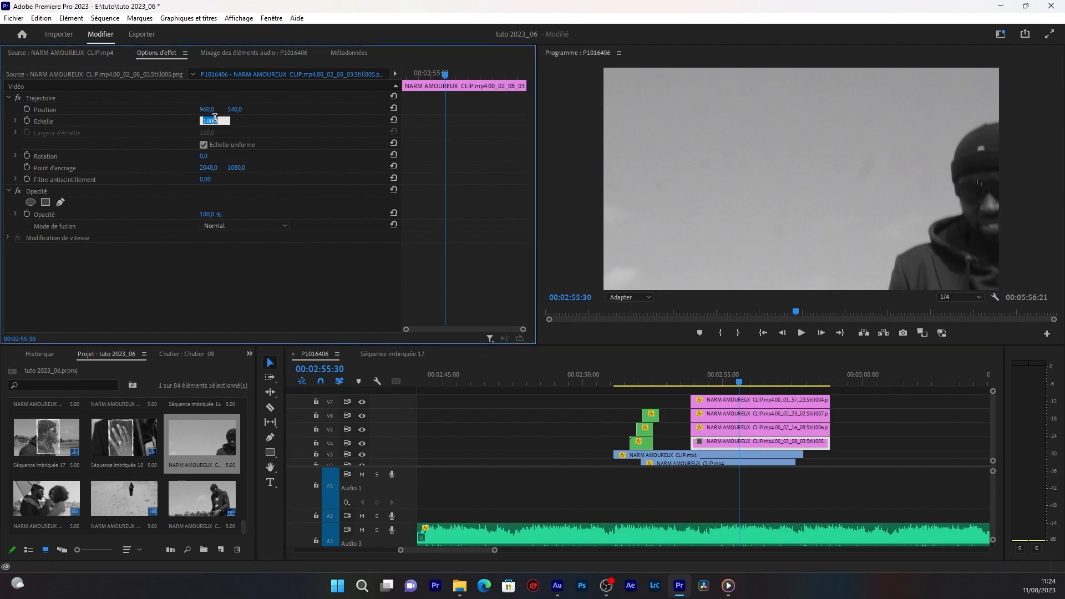
{"action": "type", "text": "50"}
{"action": "key", "text": "Return"}
Open the Chutier 08 bin and select the 2.png torn-frame overlay.
{"action": "scroll", "coordinate": [155, 467], "scroll_direction": "up", "scroll_amount": 8}
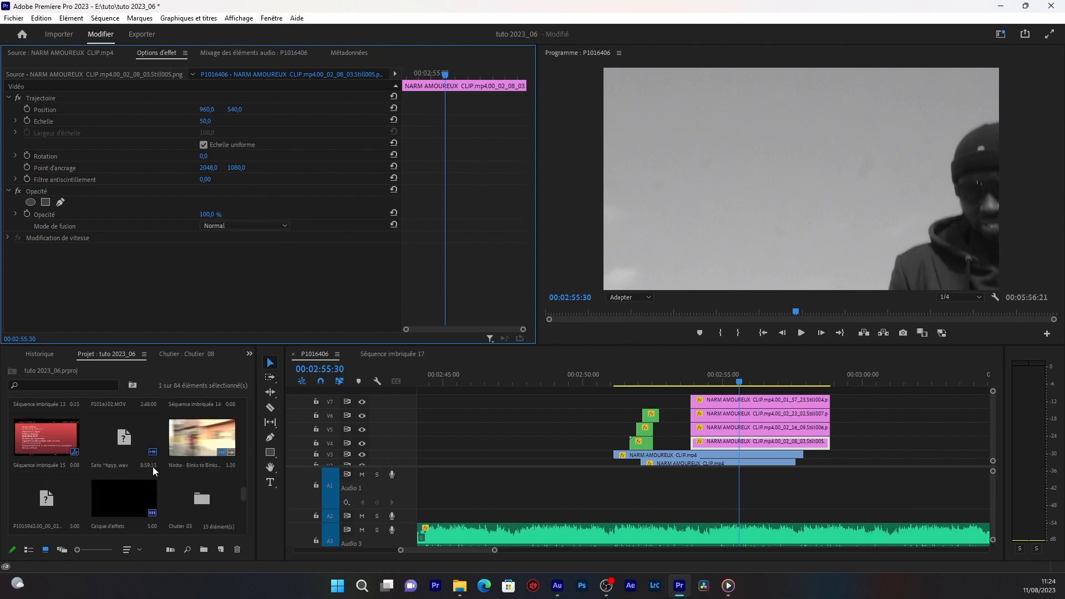
{"action": "scroll", "coordinate": [153, 467], "scroll_direction": "down", "scroll_amount": 8}
{"action": "scroll", "coordinate": [168, 454], "scroll_direction": "up", "scroll_amount": 1}
{"action": "scroll", "coordinate": [172, 454], "scroll_direction": "up", "scroll_amount": 1}
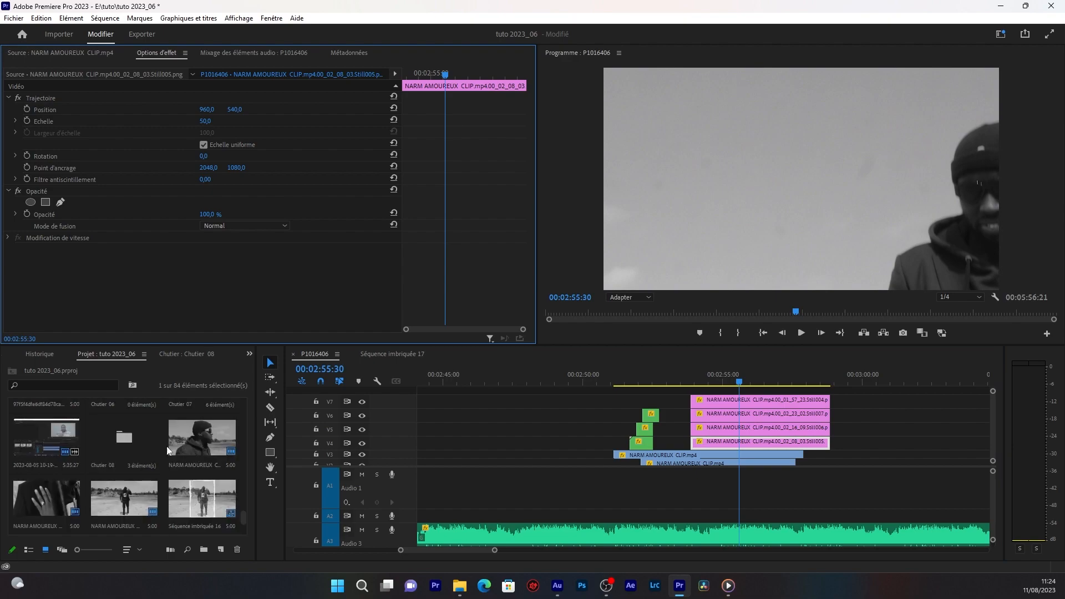
{"action": "double_click", "coordinate": [138, 451]}
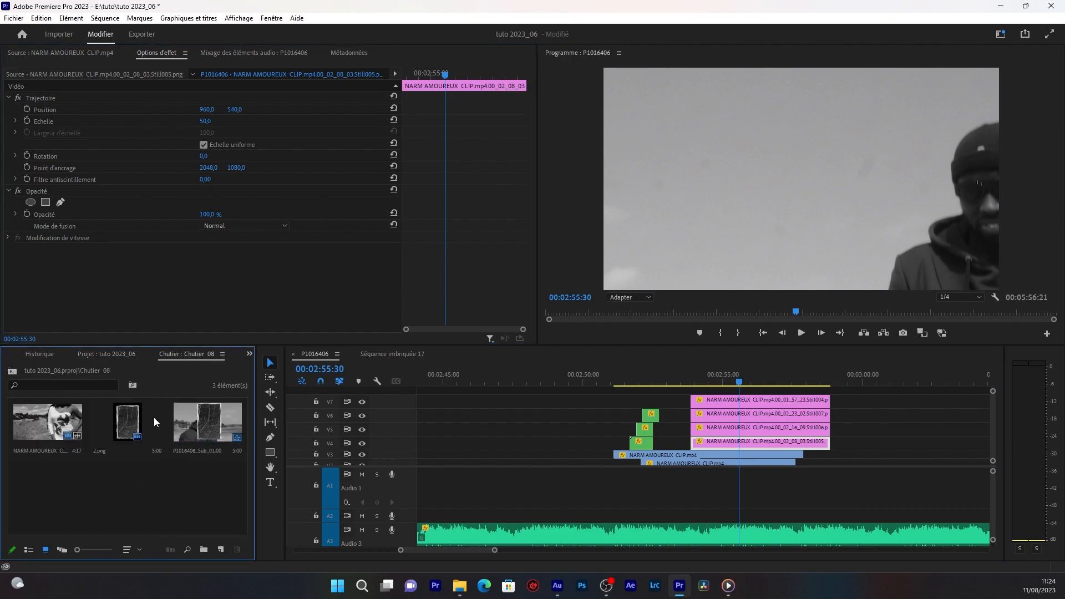
{"action": "left_click", "coordinate": [138, 436]}
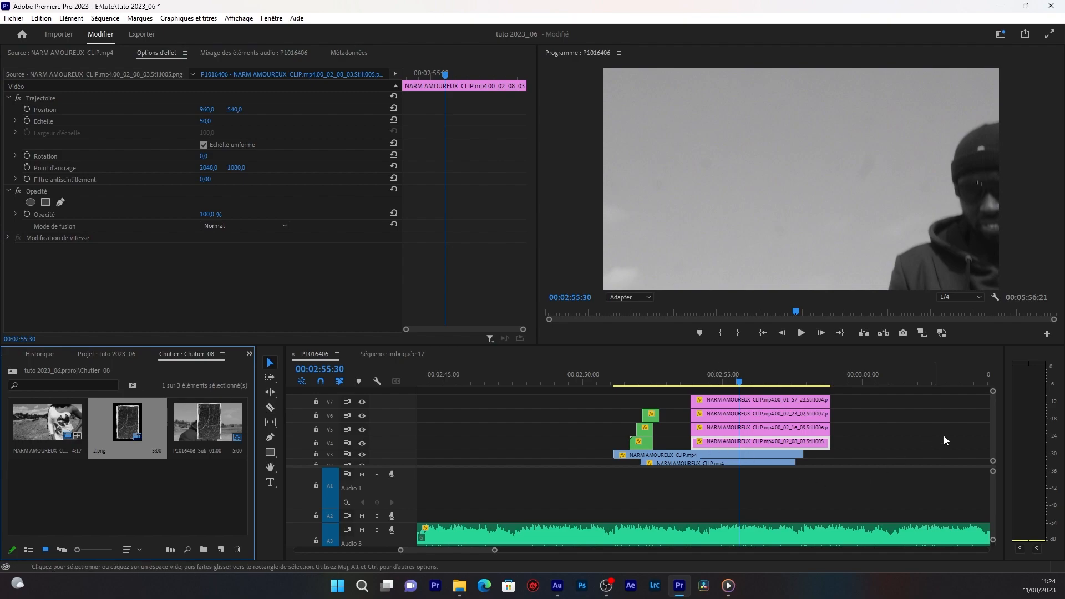
Move the V5, V6 and V7 stills past the end of the V4 still and place 2.png on V5 directly above it.
{"action": "left_click", "coordinate": [990, 426]}
{"action": "scroll", "coordinate": [991, 422], "scroll_direction": "up", "scroll_amount": 1}
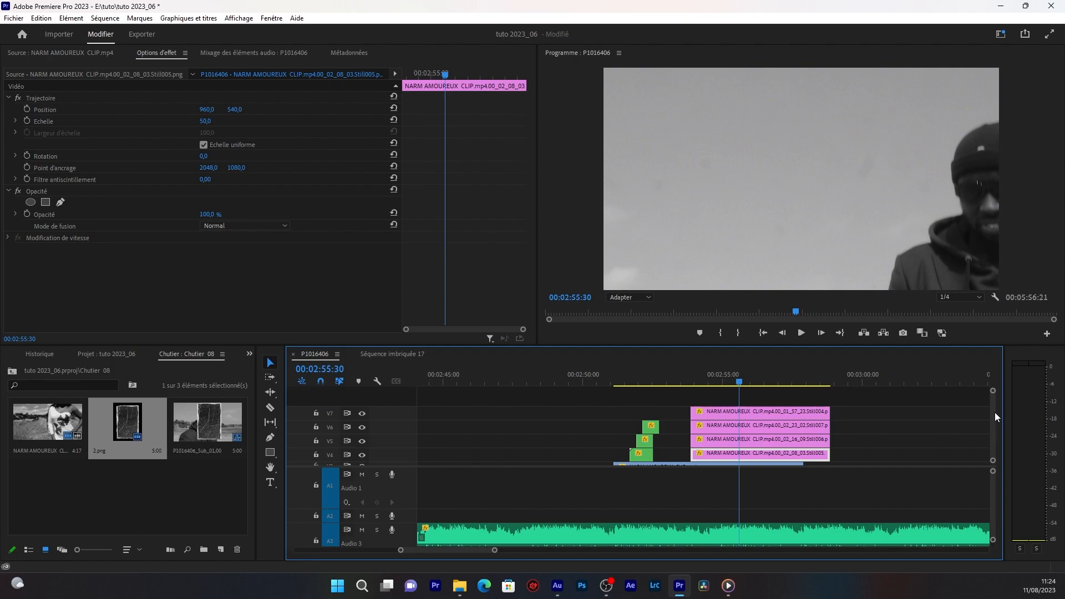
{"action": "left_click", "coordinate": [179, 498]}
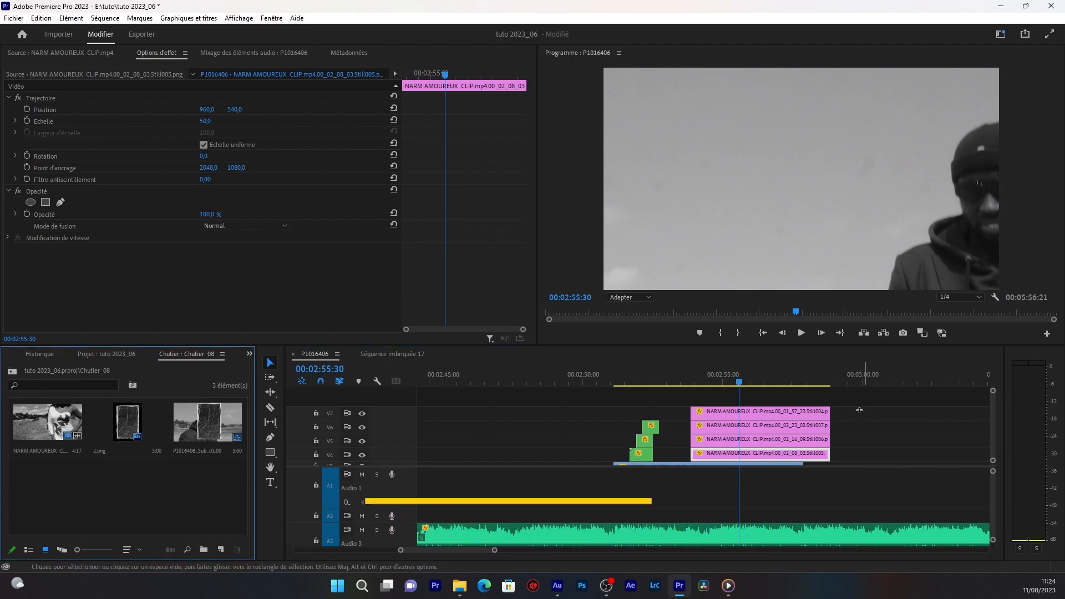
{"action": "left_click_drag", "start_coordinate": [864, 408], "coordinate": [906, 440]}
{"action": "left_click_drag", "start_coordinate": [115, 441], "coordinate": [691, 446]}
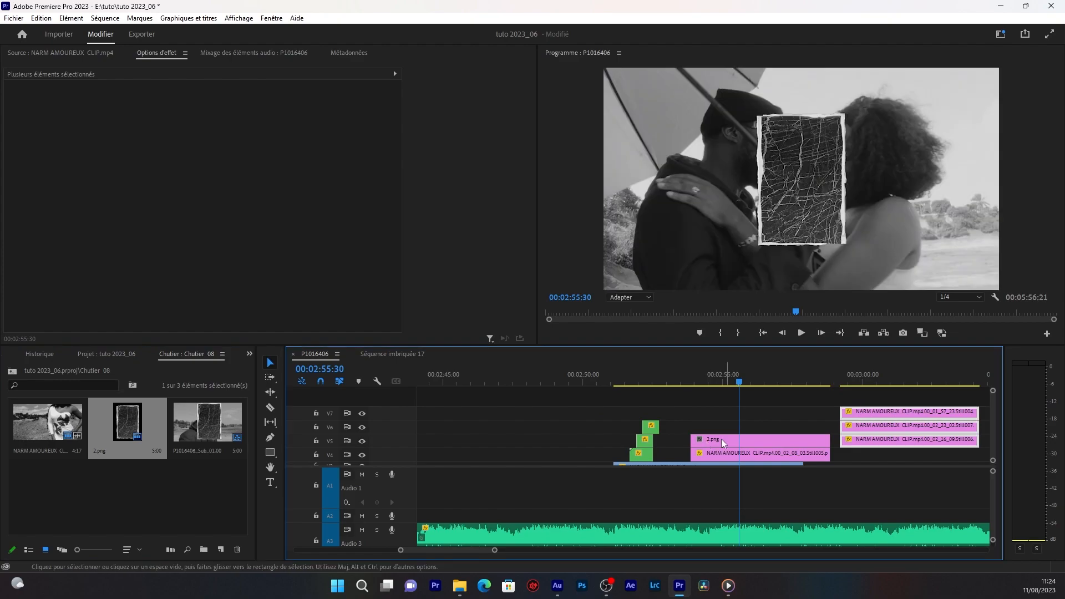
Scale the 2.png overlay to 178 and set its blend mode to Ecran.
{"action": "left_click", "coordinate": [729, 441]}
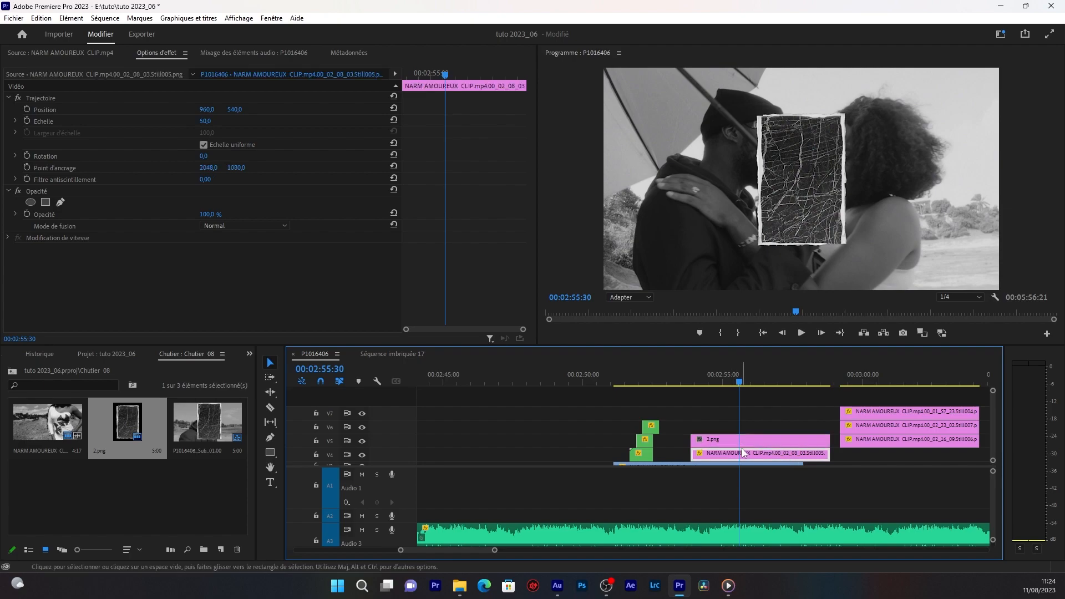
{"action": "left_click_drag", "start_coordinate": [206, 121], "coordinate": [251, 120]}
{"action": "left_click", "coordinate": [231, 225]}
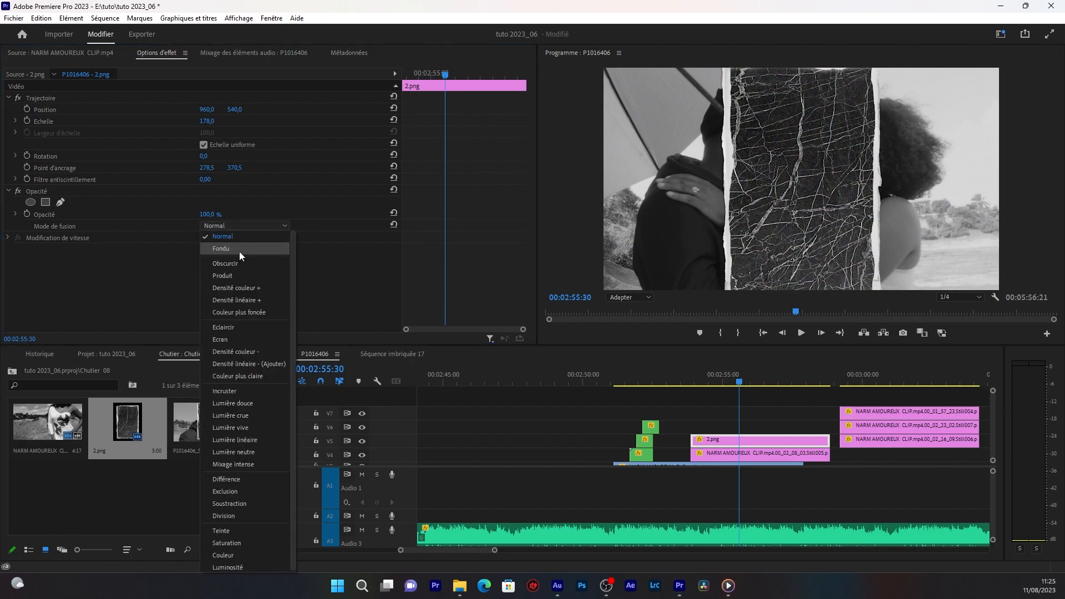
{"action": "left_click", "coordinate": [232, 340]}
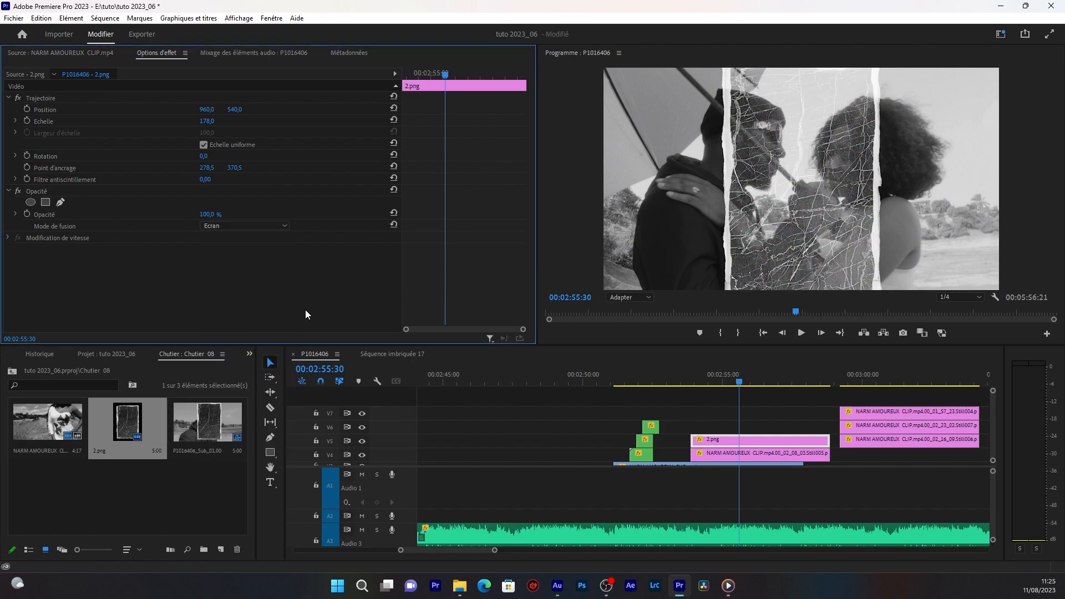
Rotate the 2.png overlay 90° and enlarge its scale to 224.
{"action": "left_click", "coordinate": [204, 156]}
{"action": "type", "text": "90"}
{"action": "key", "text": "Return"}
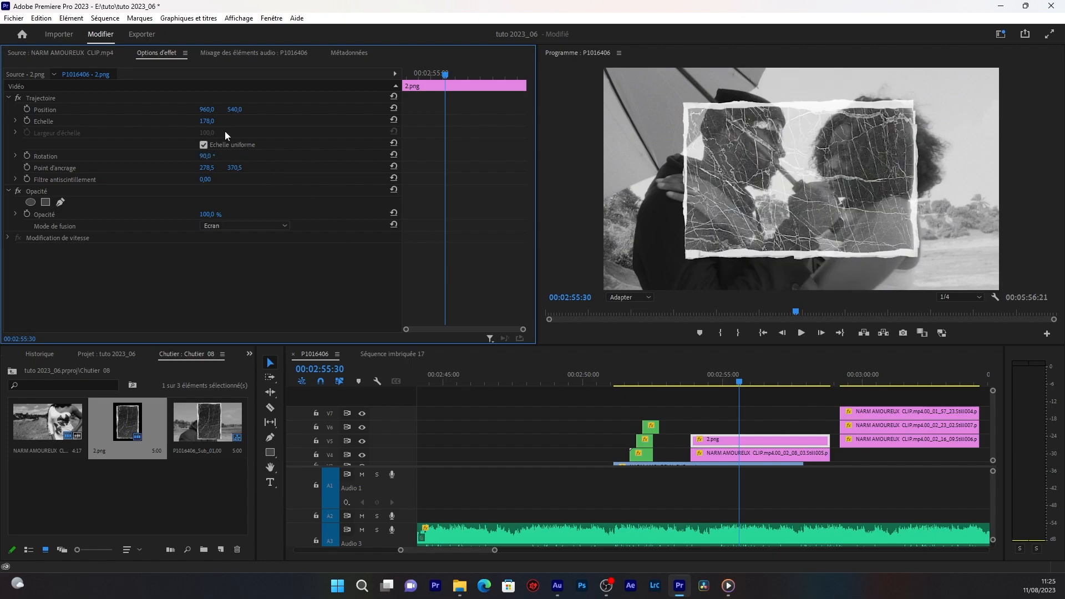
{"action": "mouse_move", "coordinate": [207, 121]}
{"action": "left_mouse_down"}
{"action": "mouse_move", "coordinate": [231, 121]}
{"action": "mouse_move", "coordinate": [215, 122]}
{"action": "left_mouse_up"}
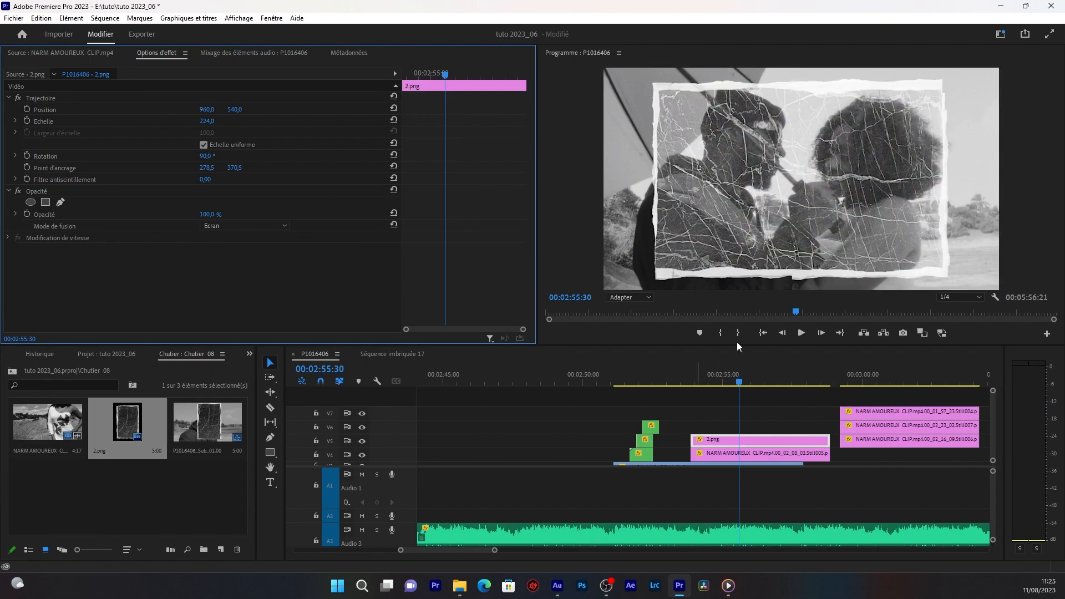
Nest 2.png and the still beneath it into one sequence with the default name.
{"action": "left_click_drag", "start_coordinate": [779, 417], "coordinate": [789, 460]}
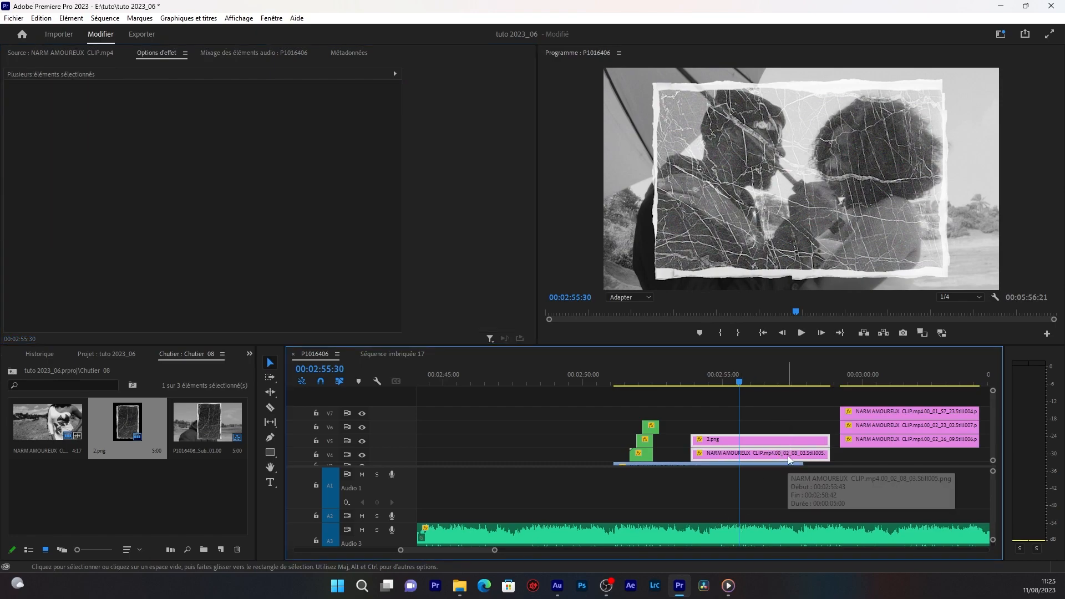
{"action": "right_click", "coordinate": [789, 459]}
{"action": "left_click", "coordinate": [826, 309]}
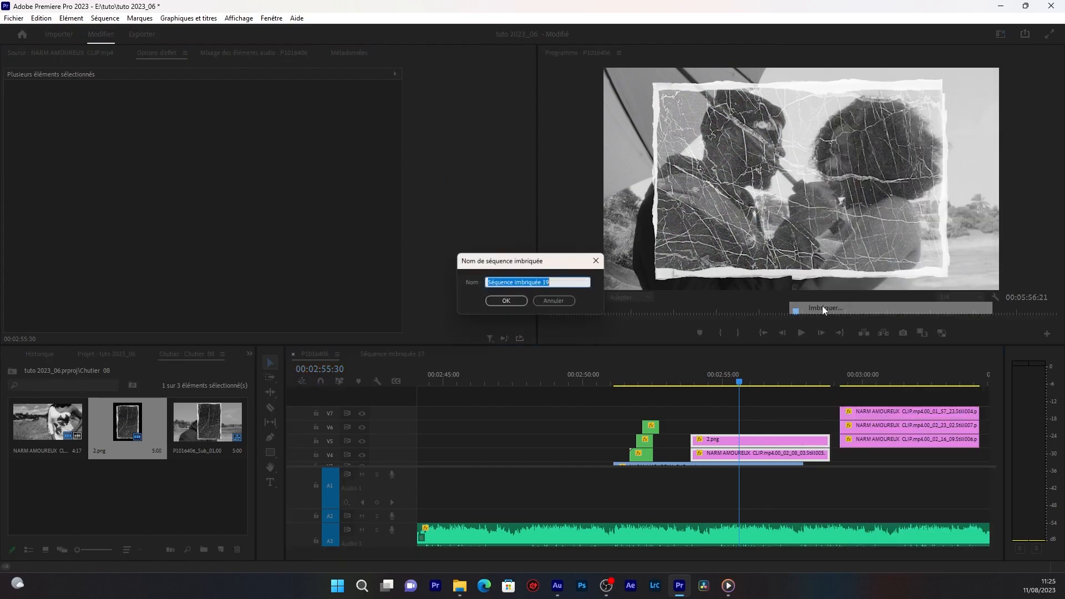
{"action": "left_click", "coordinate": [502, 302]}
Draw a closed freeform opacity mask along the torn-paper border of the nested sequence on V4.
{"action": "left_click", "coordinate": [740, 447]}
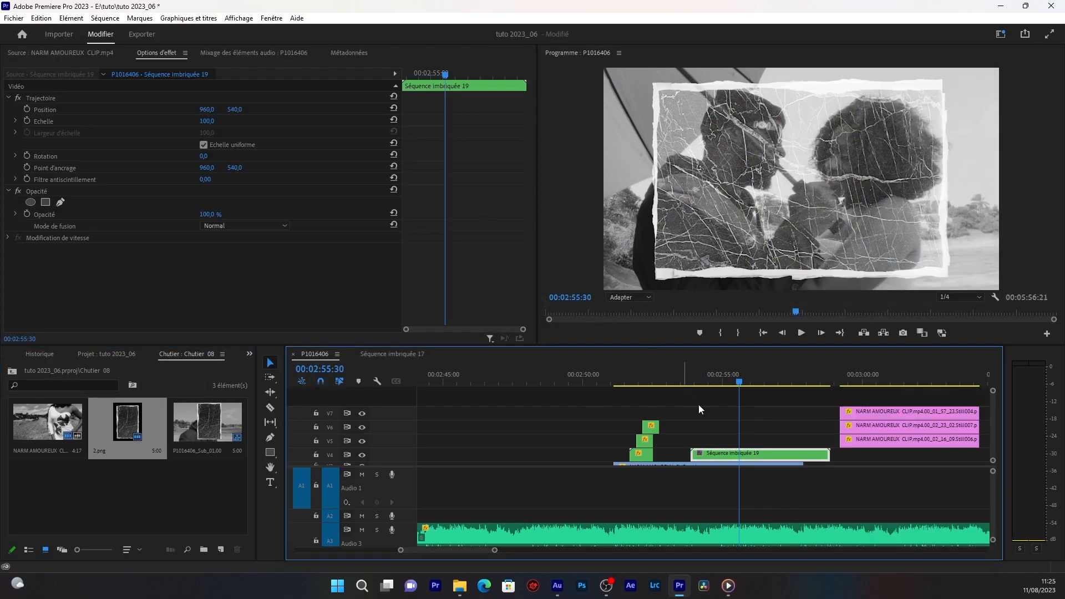
{"action": "left_click", "coordinate": [733, 431]}
{"action": "left_click", "coordinate": [720, 457]}
{"action": "left_click", "coordinate": [61, 202]}
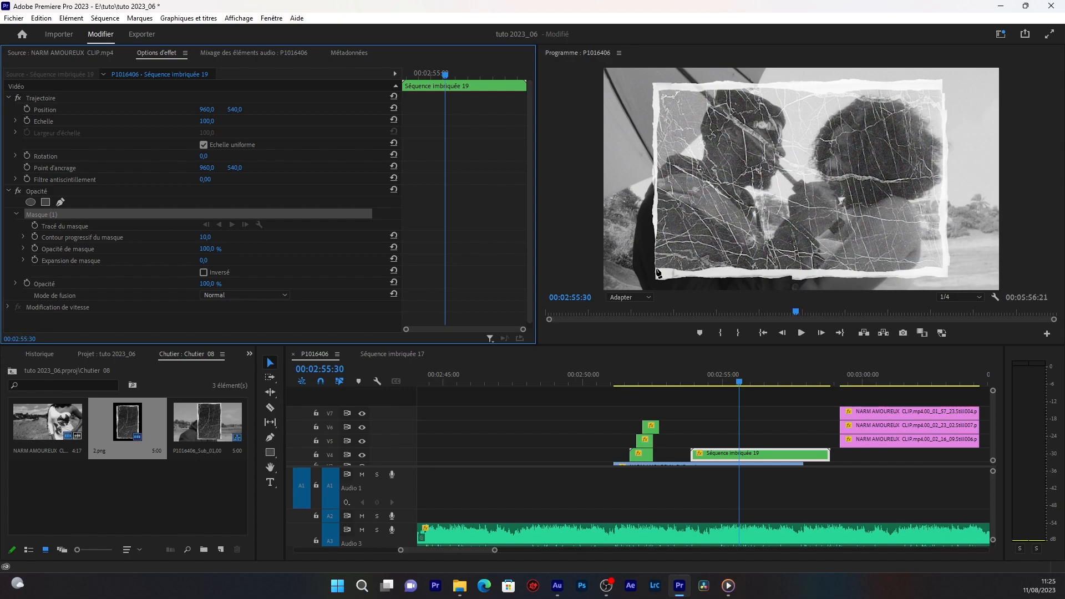
{"action": "left_click", "coordinate": [655, 276]}
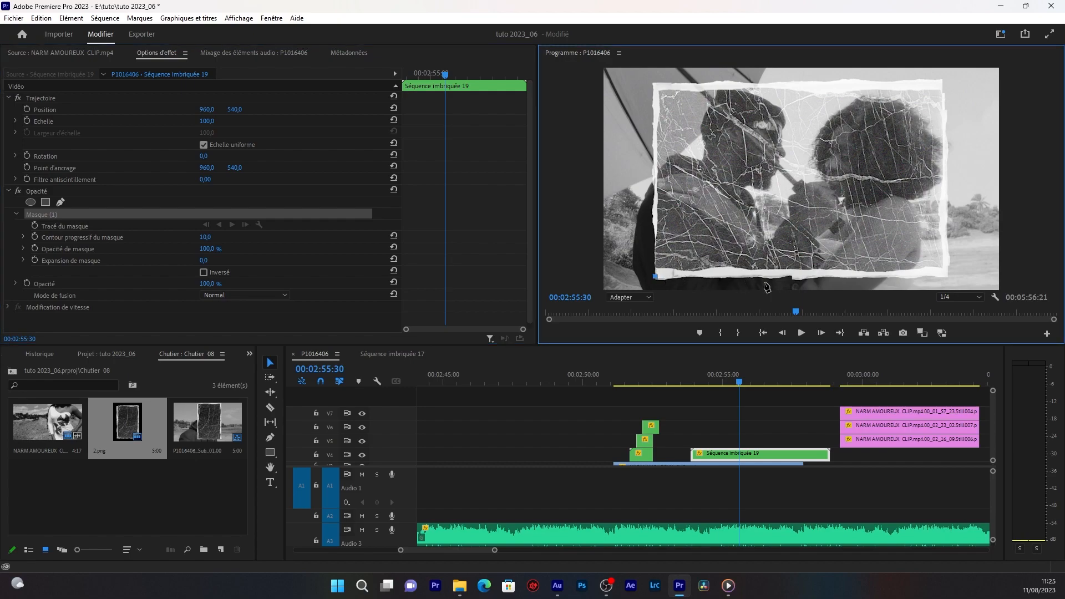
{"action": "left_click", "coordinate": [943, 276]}
{"action": "left_click", "coordinate": [944, 220]}
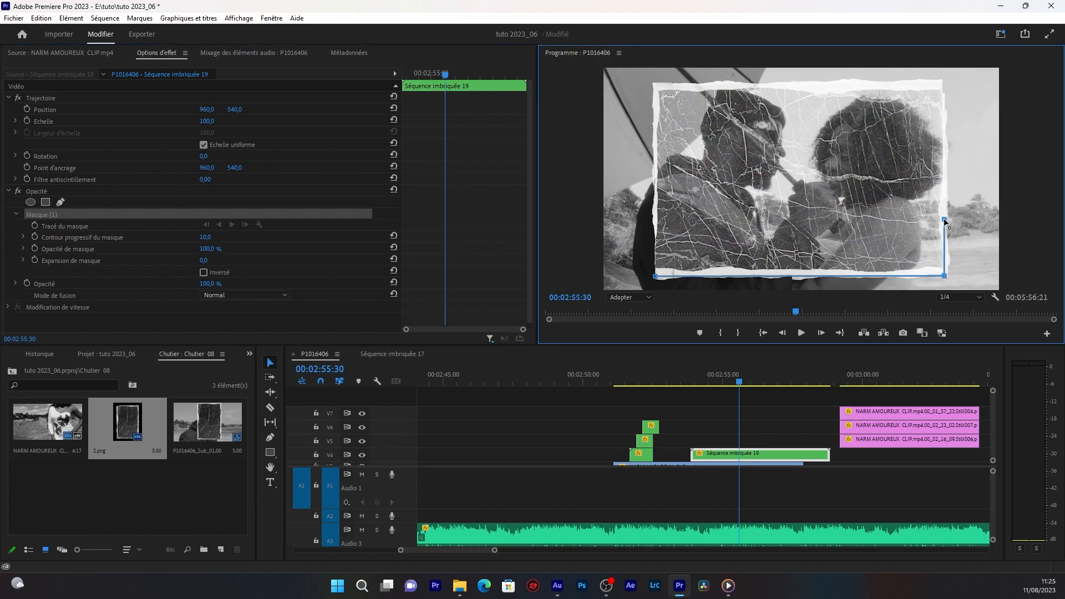
{"action": "left_click", "coordinate": [944, 151]}
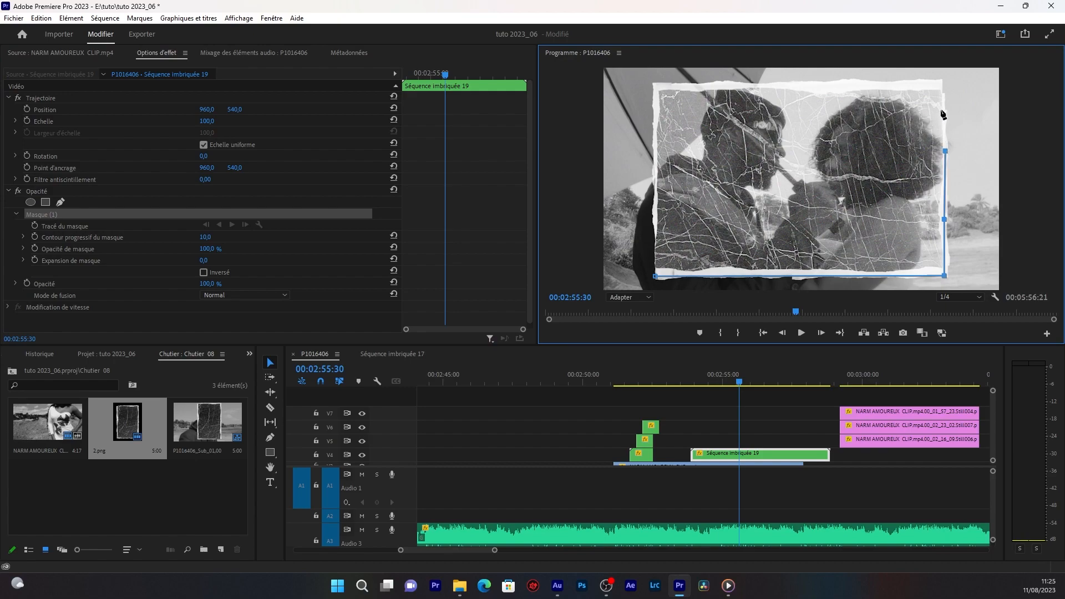
{"action": "left_click", "coordinate": [941, 74]}
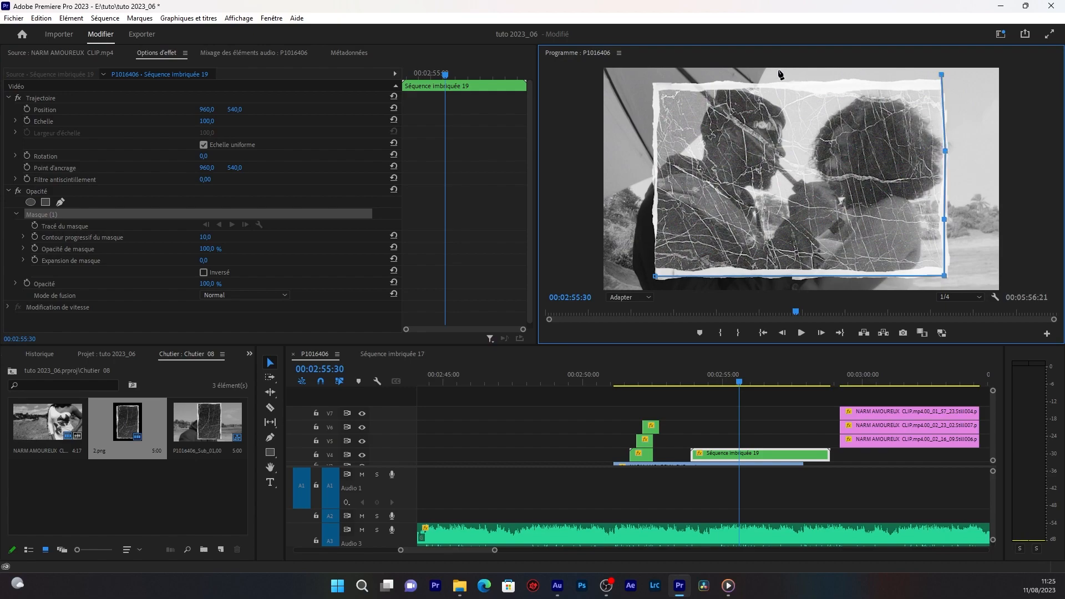
{"action": "left_click", "coordinate": [656, 84]}
{"action": "left_click", "coordinate": [654, 117]}
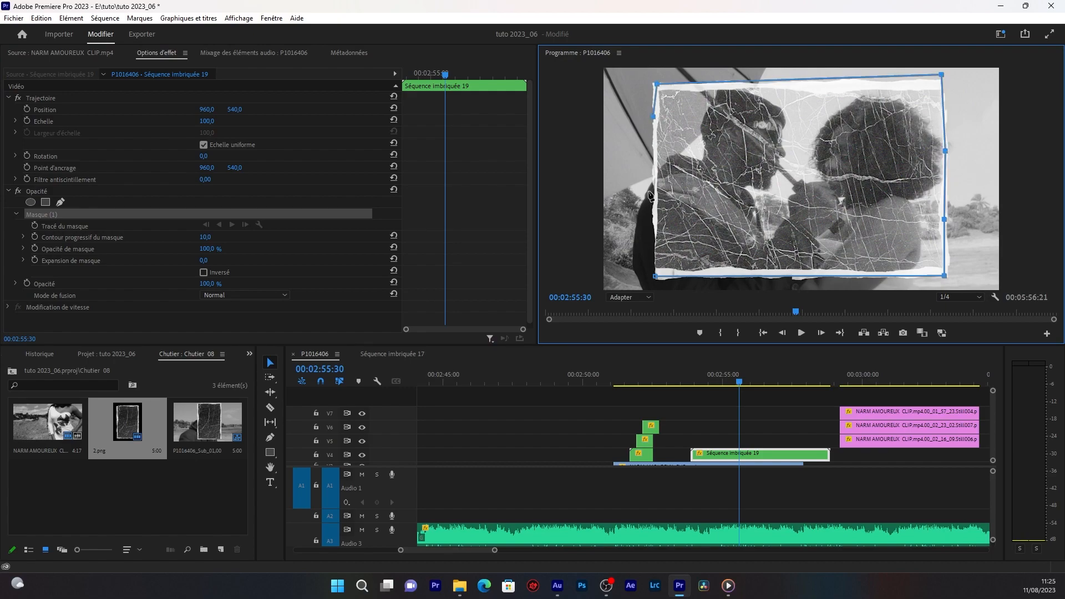
{"action": "left_click", "coordinate": [654, 211]}
{"action": "left_click", "coordinate": [655, 275]}
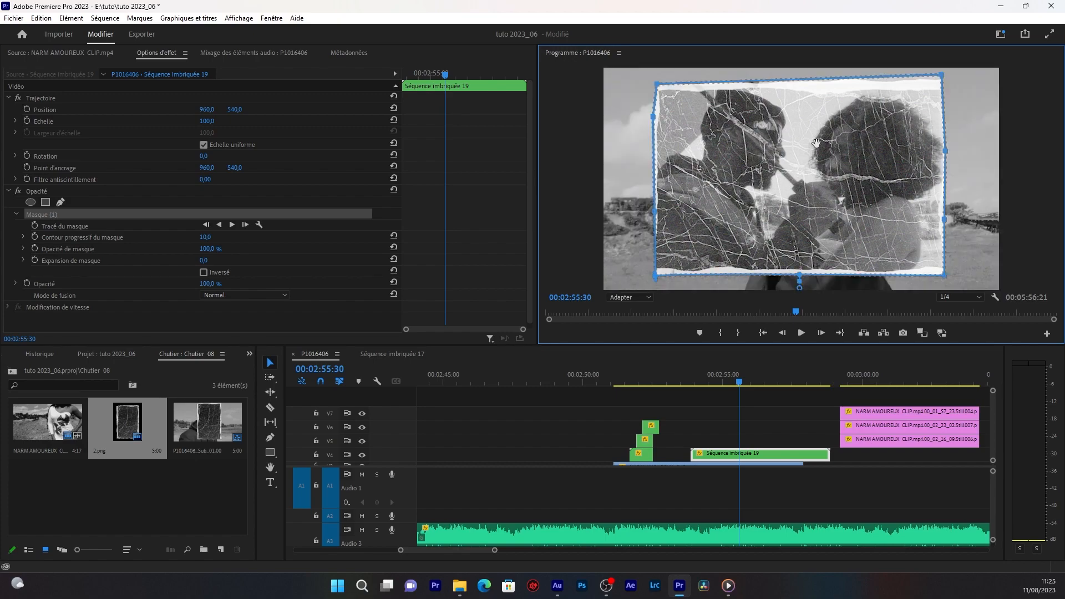
Set the masked V4 nested sequence's scale to 50.
{"action": "left_click", "coordinate": [160, 167]}
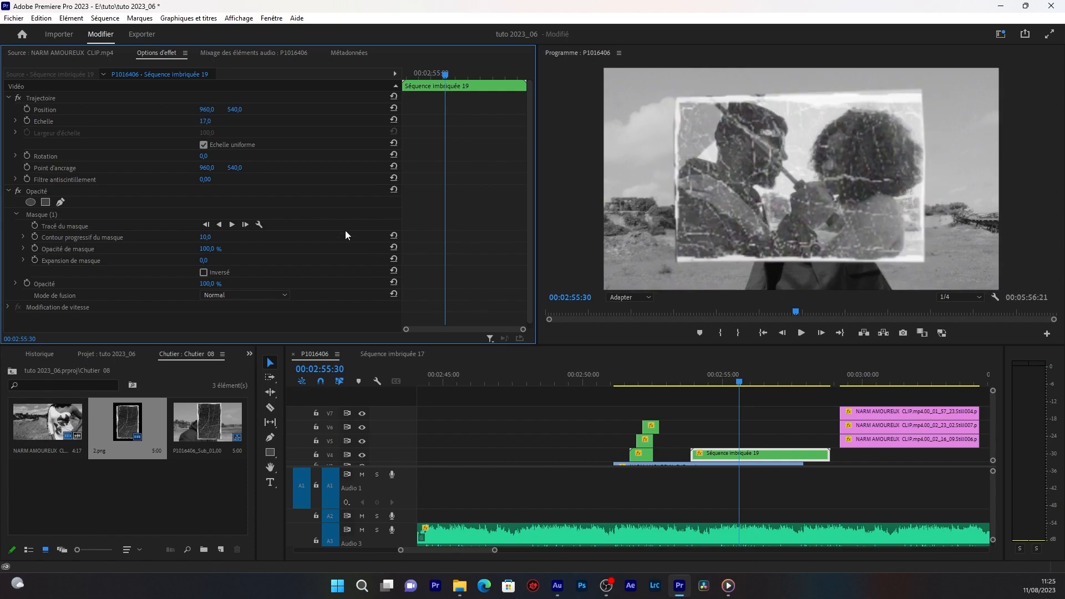
{"action": "left_click", "coordinate": [205, 120]}
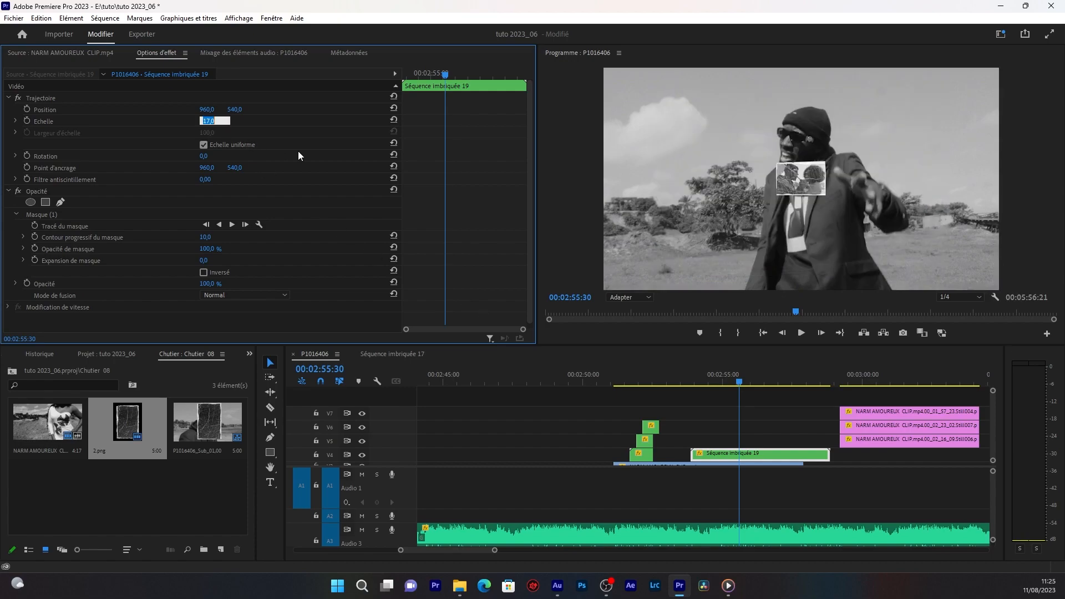
{"action": "type", "text": "50"}
{"action": "key", "text": "Return"}
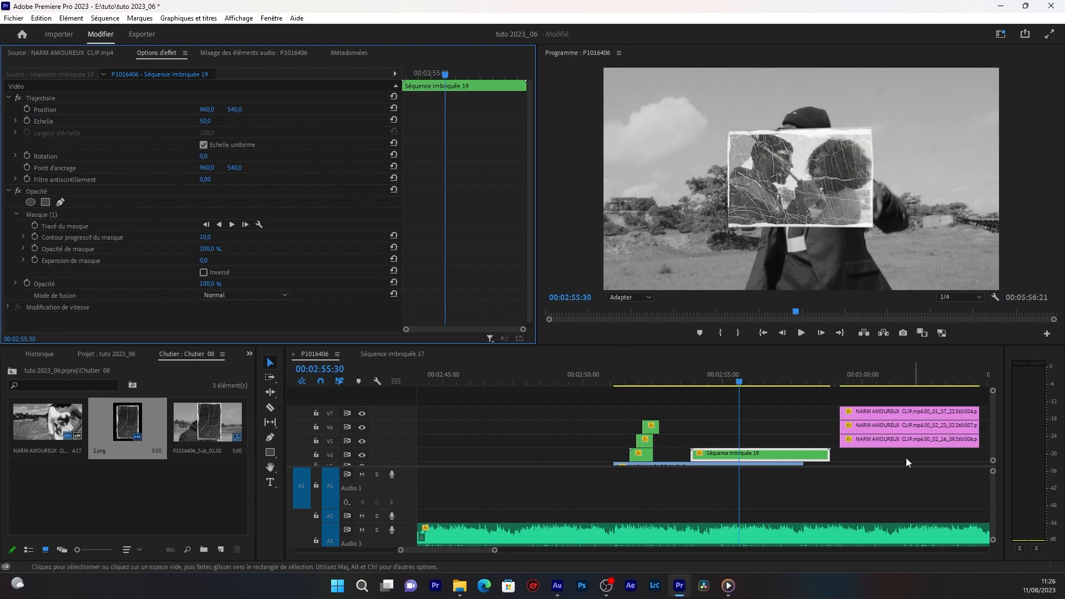
Move the Still006 image onto V5 directly above the V4 nest and place 2.png on V6 above it.
{"action": "left_click_drag", "start_coordinate": [884, 444], "coordinate": [730, 443]}
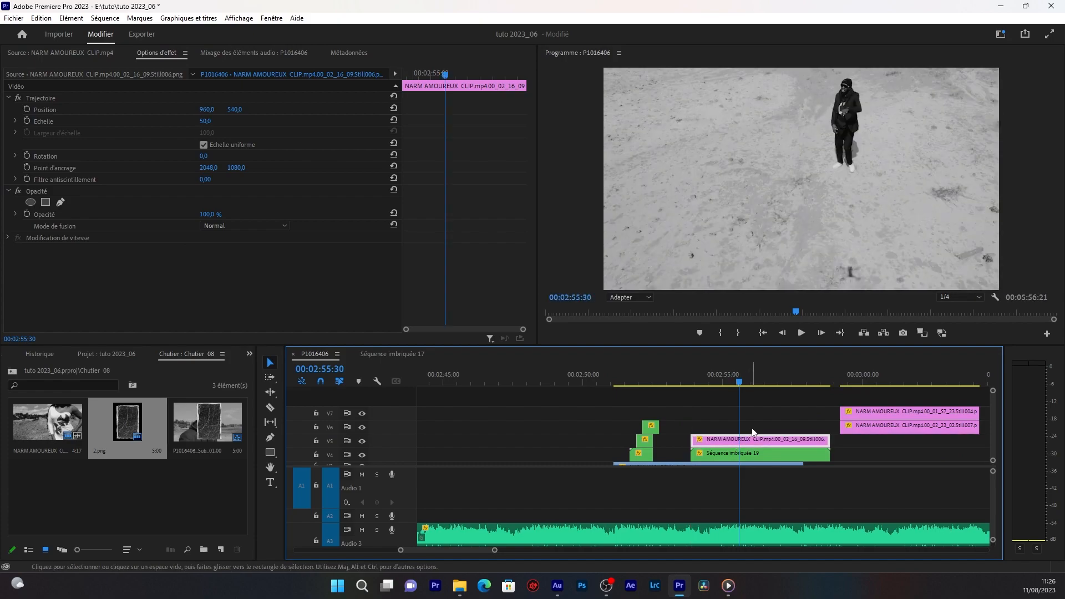
{"action": "left_click_drag", "start_coordinate": [110, 429], "coordinate": [745, 436]}
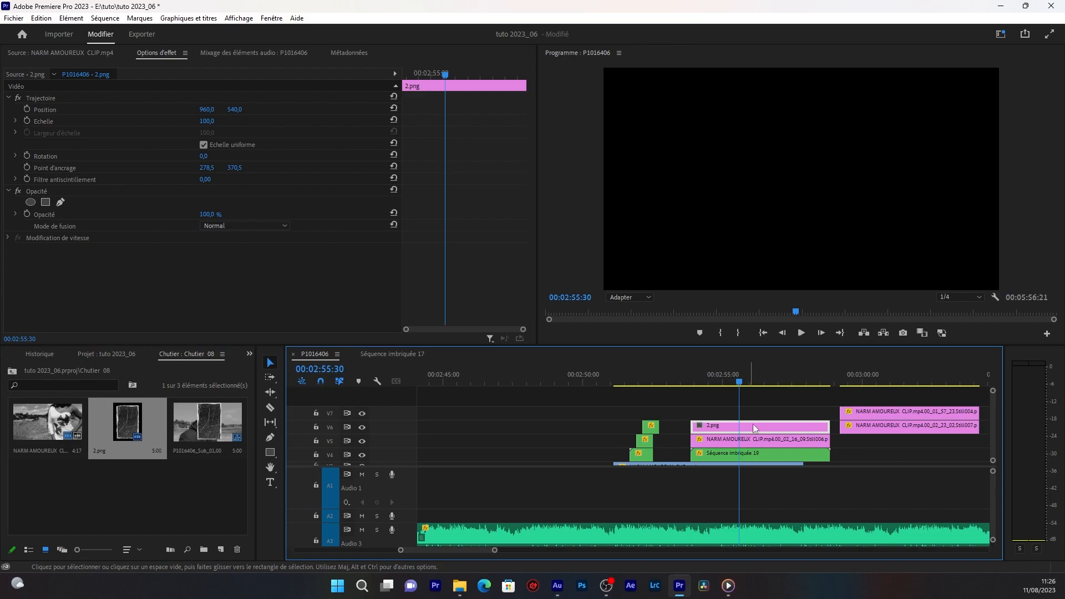
Position the 2.png overlay at 1179, 365 over the standing figure and set its blend mode to Ecran.
{"action": "left_click_drag", "start_coordinate": [209, 113], "coordinate": [270, 113]}
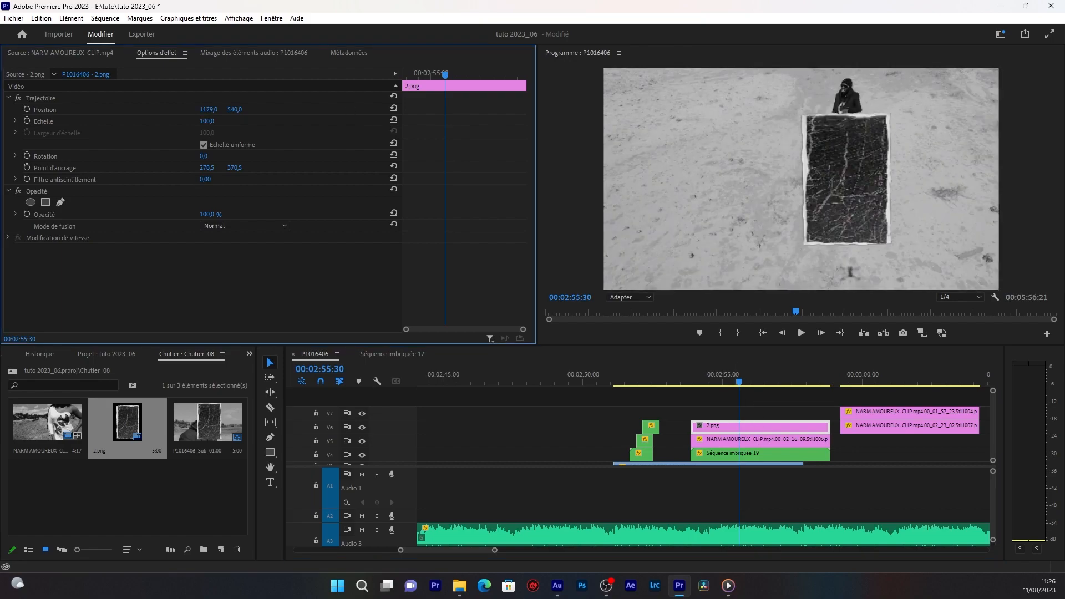
{"action": "left_click_drag", "start_coordinate": [235, 110], "coordinate": [138, 110]}
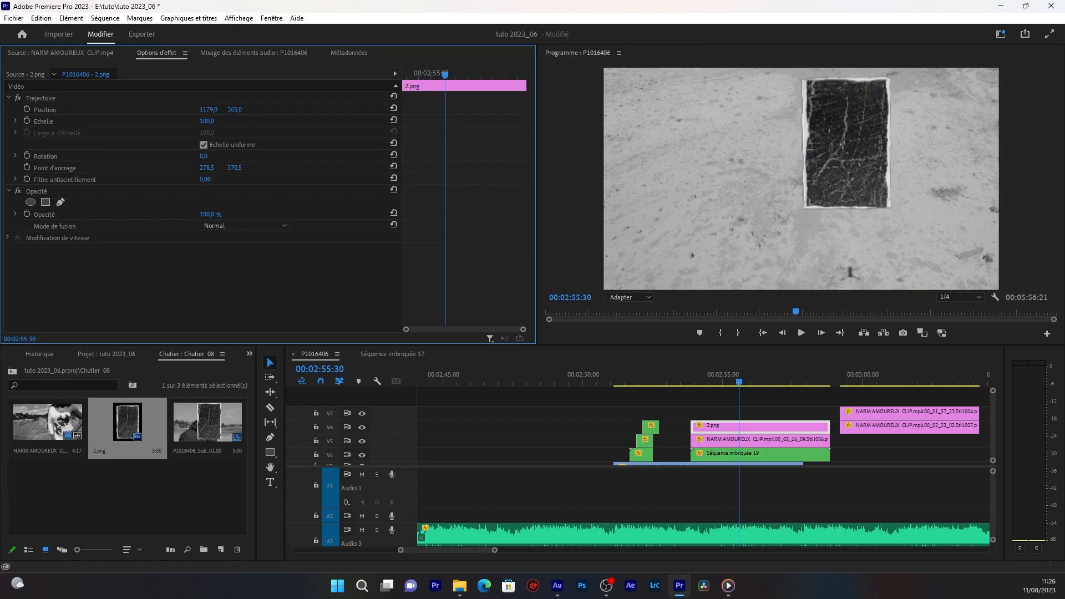
{"action": "left_click", "coordinate": [239, 225]}
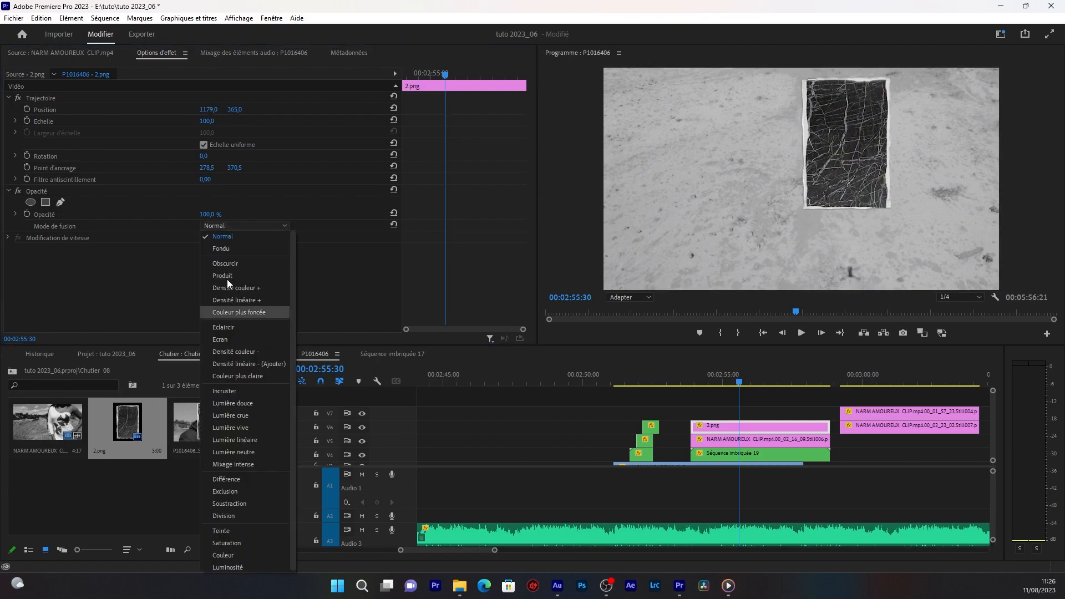
{"action": "left_click", "coordinate": [231, 332]}
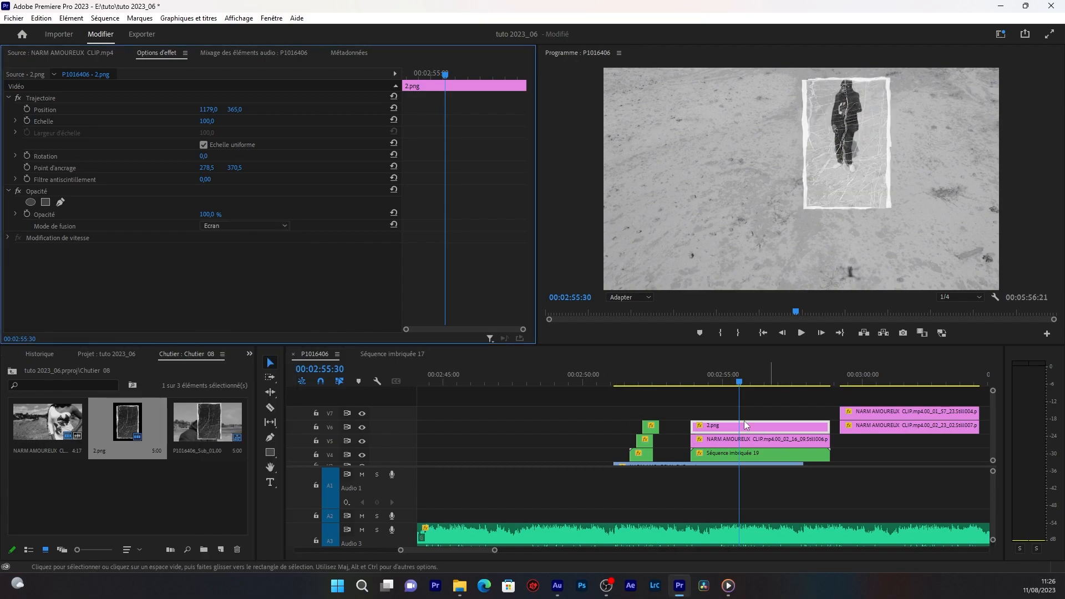
Nest the V6 overlay and the V5 still into one sequence with the default name.
{"action": "left_click_drag", "start_coordinate": [701, 408], "coordinate": [739, 443]}
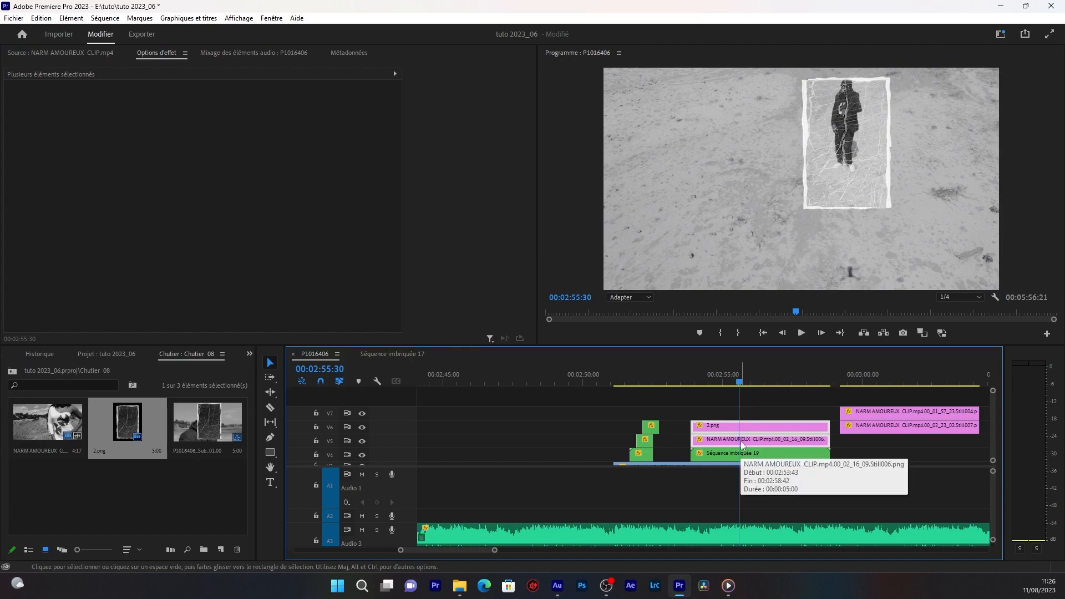
{"action": "right_click", "coordinate": [740, 441]}
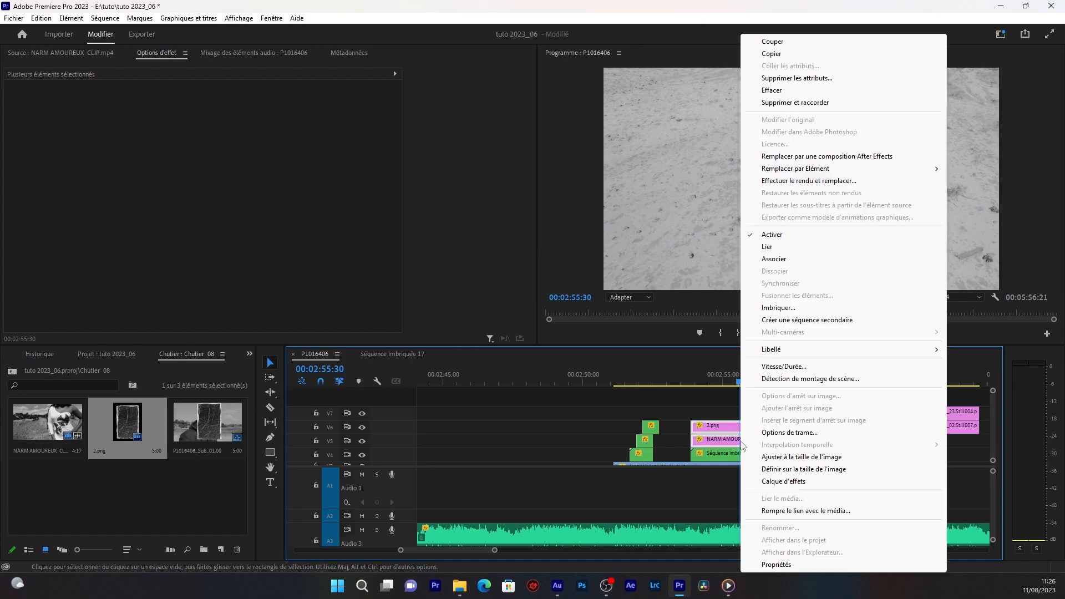
{"action": "left_click", "coordinate": [781, 308]}
{"action": "left_click", "coordinate": [521, 305]}
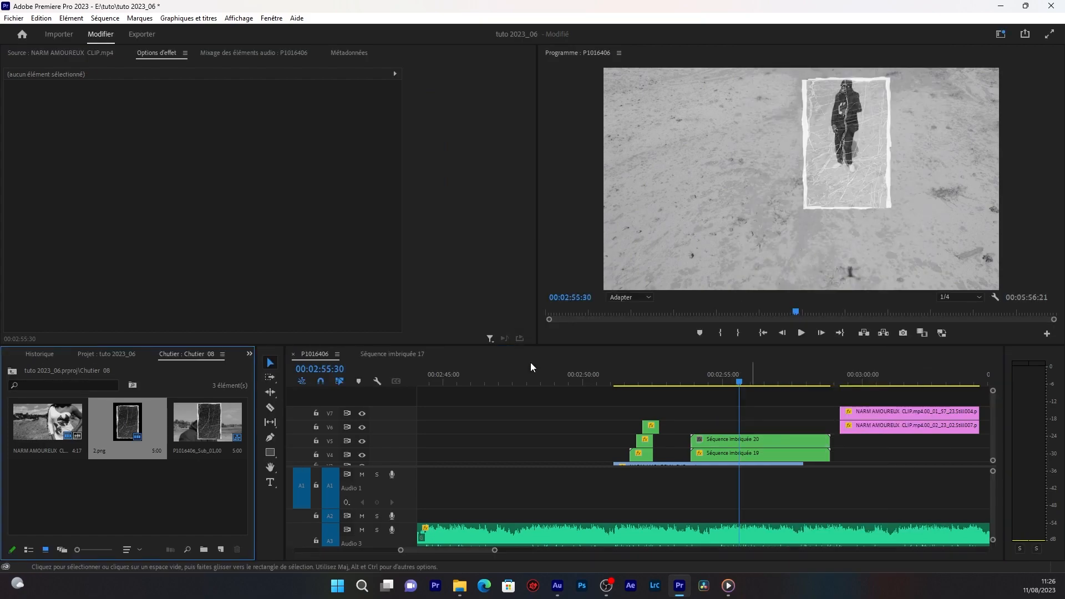
Mask the V5 nested sequence's opacity with a four-corner path around its torn-paper frame.
{"action": "left_click", "coordinate": [755, 443]}
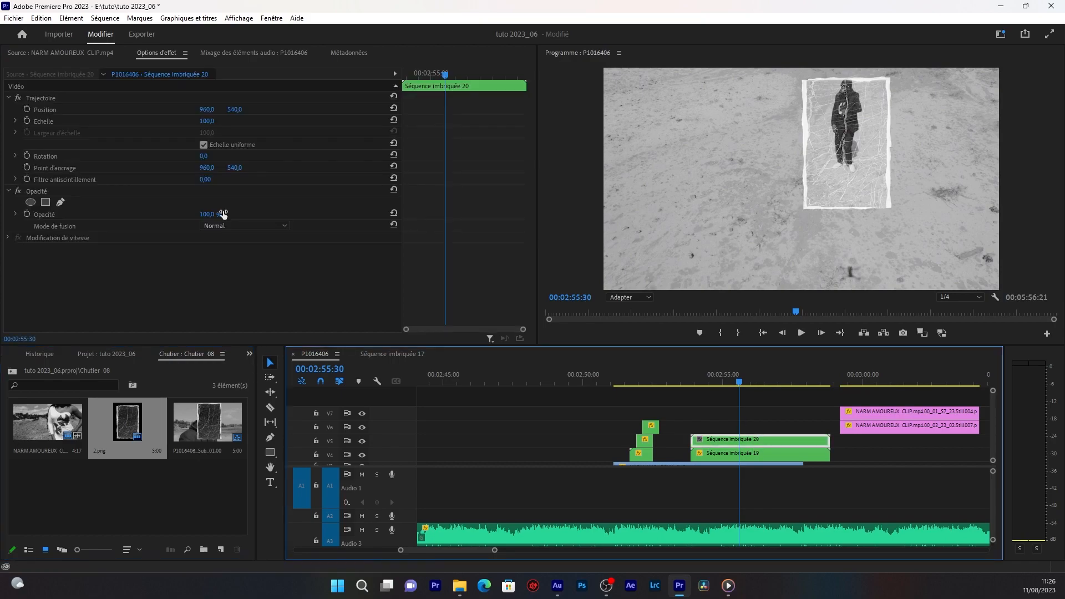
{"action": "left_click", "coordinate": [67, 202]}
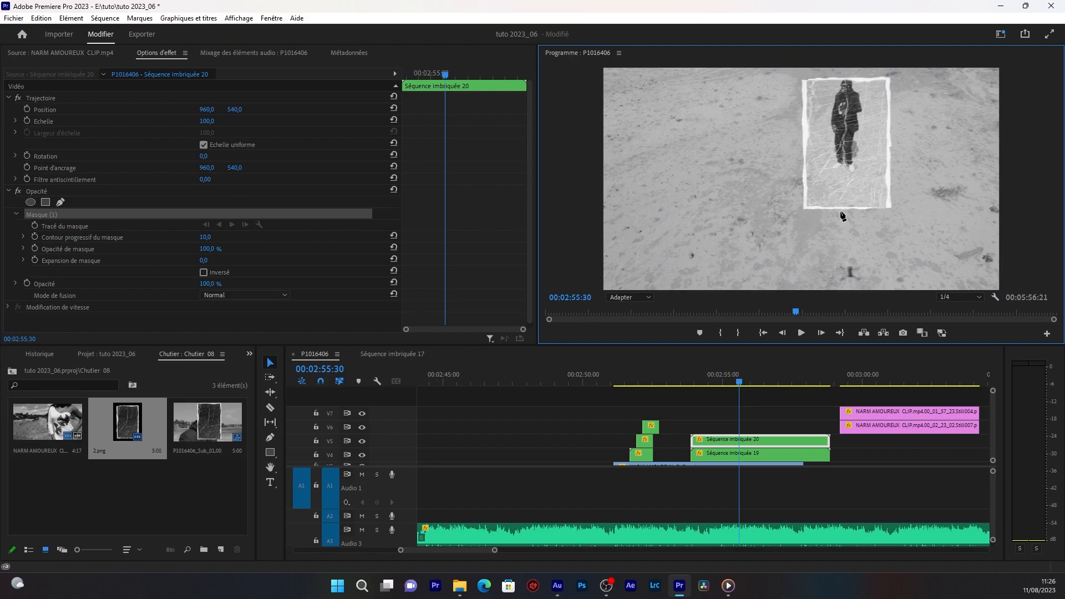
{"action": "left_click", "coordinate": [889, 207]}
{"action": "left_click", "coordinate": [888, 79]}
{"action": "left_click", "coordinate": [803, 80]}
{"action": "left_click", "coordinate": [803, 207]}
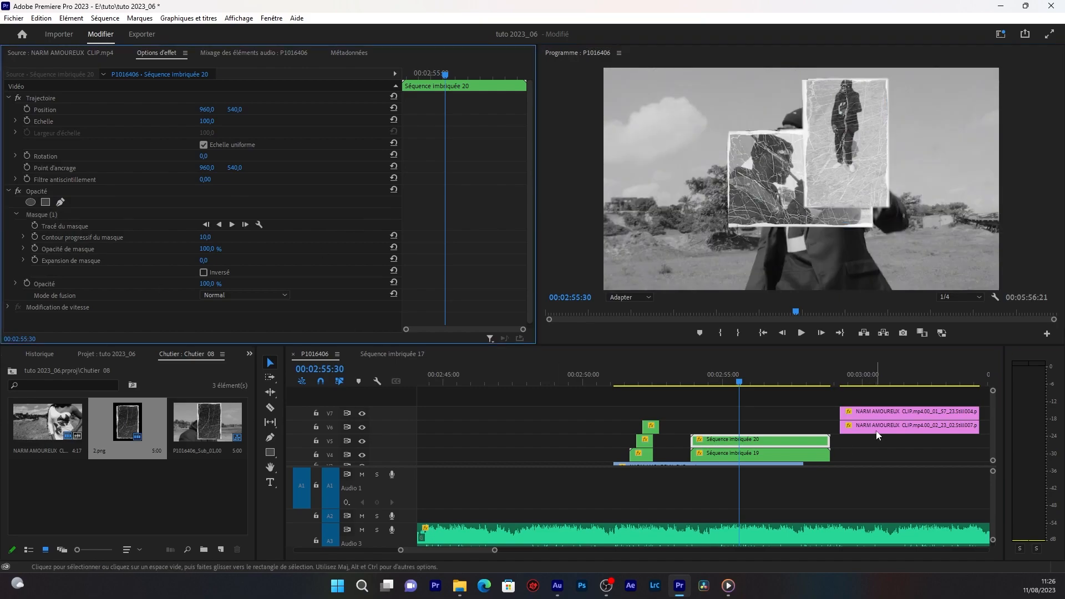
Move the Still007 image onto V6 above the V5 nest and place 2.png on V7 above it.
{"action": "left_click_drag", "start_coordinate": [876, 430], "coordinate": [727, 430]}
{"action": "left_click_drag", "start_coordinate": [127, 424], "coordinate": [688, 411]}
Position the V7 2.png overlay at 1381, 524, scale it to 123 and set its blend mode to Ecran.
{"action": "left_click_drag", "start_coordinate": [207, 110], "coordinate": [400, 109]}
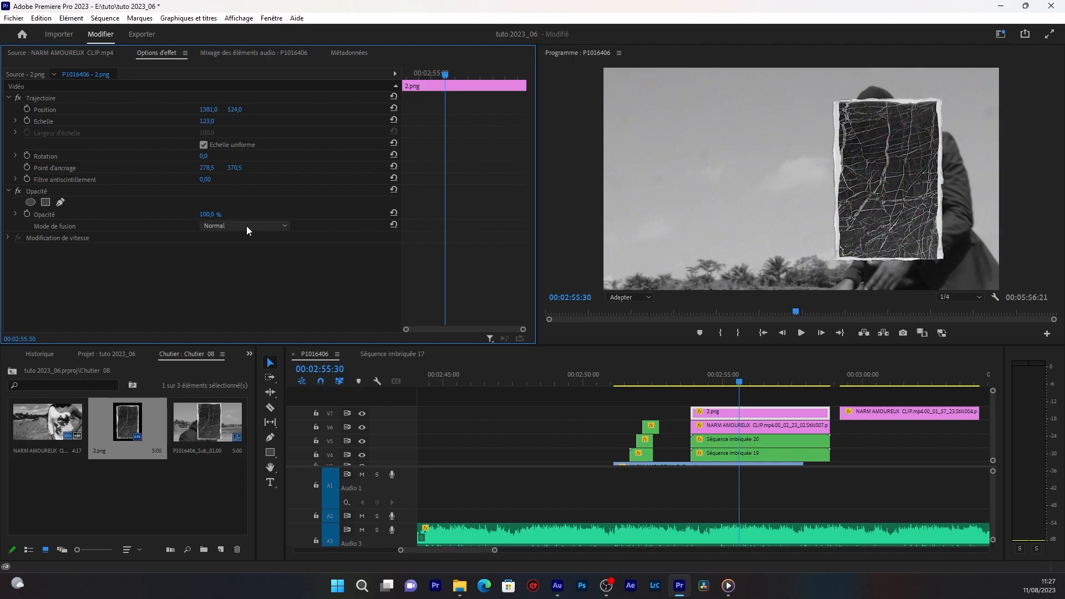
{"action": "left_click", "coordinate": [247, 225]}
{"action": "left_click", "coordinate": [249, 345]}
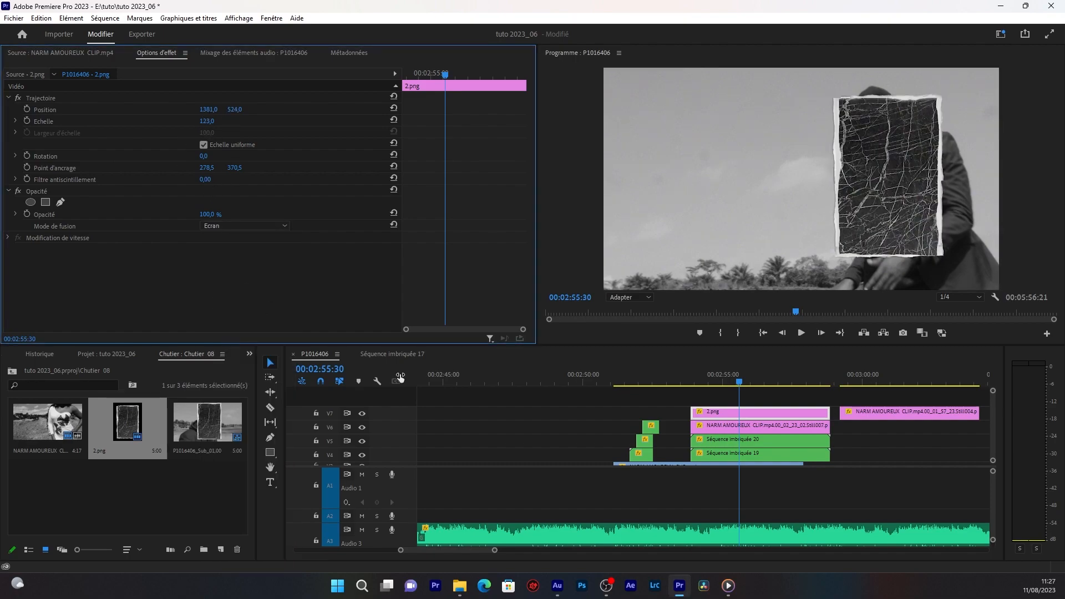
Nest the V7 overlay and the V6 still into one sequence with the default name.
{"action": "left_click_drag", "start_coordinate": [677, 397], "coordinate": [749, 427]}
{"action": "right_click", "coordinate": [749, 427]}
{"action": "left_click", "coordinate": [793, 283]}
{"action": "left_click", "coordinate": [507, 304]}
Draw a closed four-corner opacity mask around the torn-paper frame of the V6 nested sequence.
{"action": "left_click", "coordinate": [60, 203]}
{"action": "left_click", "coordinate": [836, 254]}
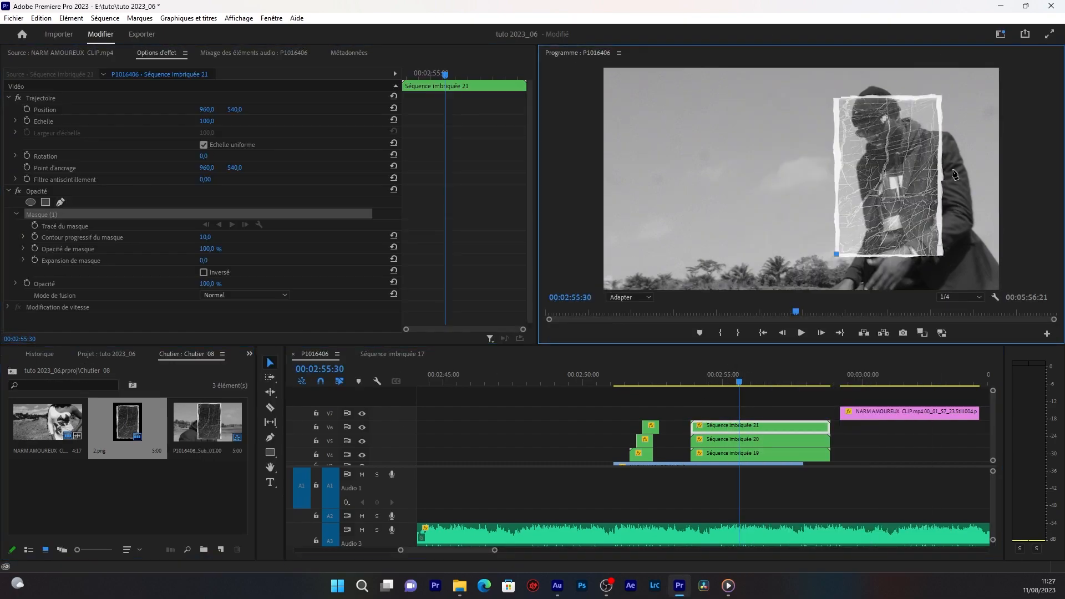
{"action": "left_click", "coordinate": [943, 255]}
{"action": "left_click", "coordinate": [941, 96]}
{"action": "left_click", "coordinate": [833, 97]}
{"action": "left_click", "coordinate": [836, 253]}
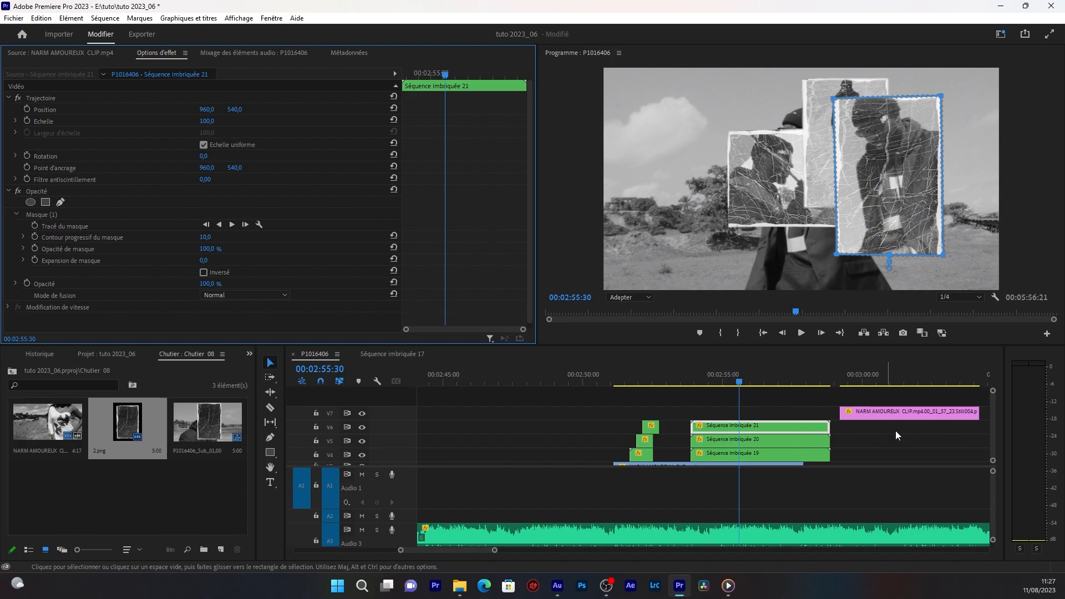
Move the Still004 image onto V7 above the V6 nest and place 2.png on V8 above it.
{"action": "left_click_drag", "start_coordinate": [891, 413], "coordinate": [742, 413]}
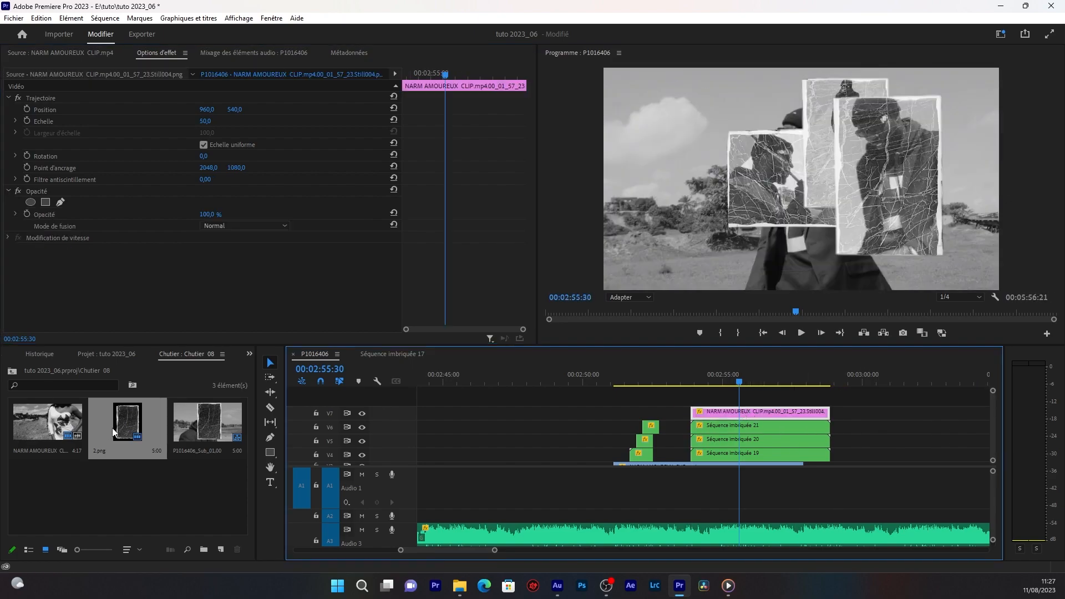
{"action": "left_click_drag", "start_coordinate": [112, 431], "coordinate": [695, 407]}
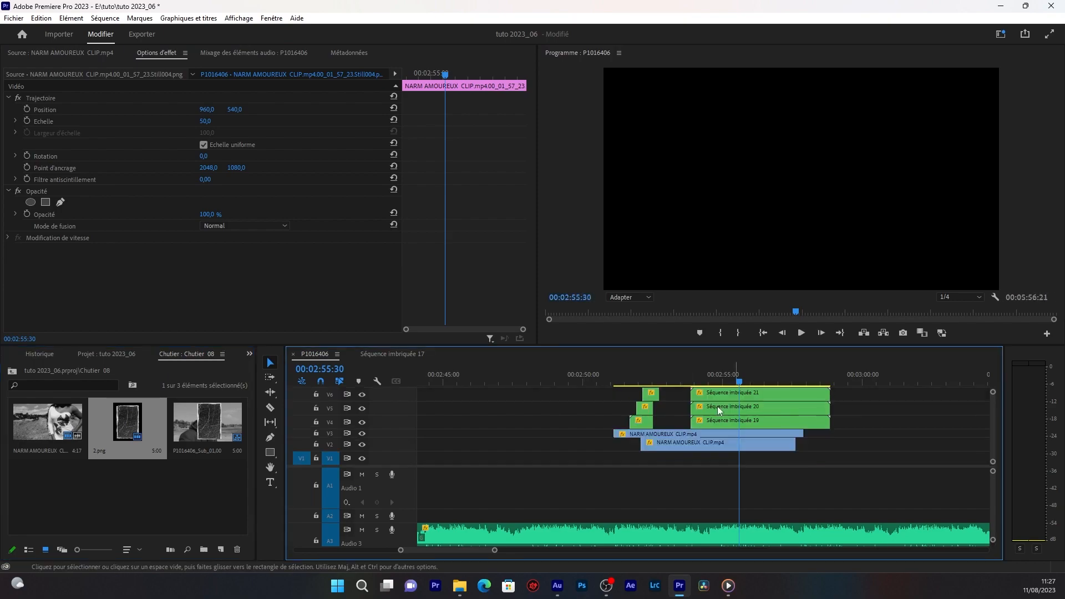
{"action": "scroll", "coordinate": [991, 419], "scroll_direction": "up", "scroll_amount": 3}
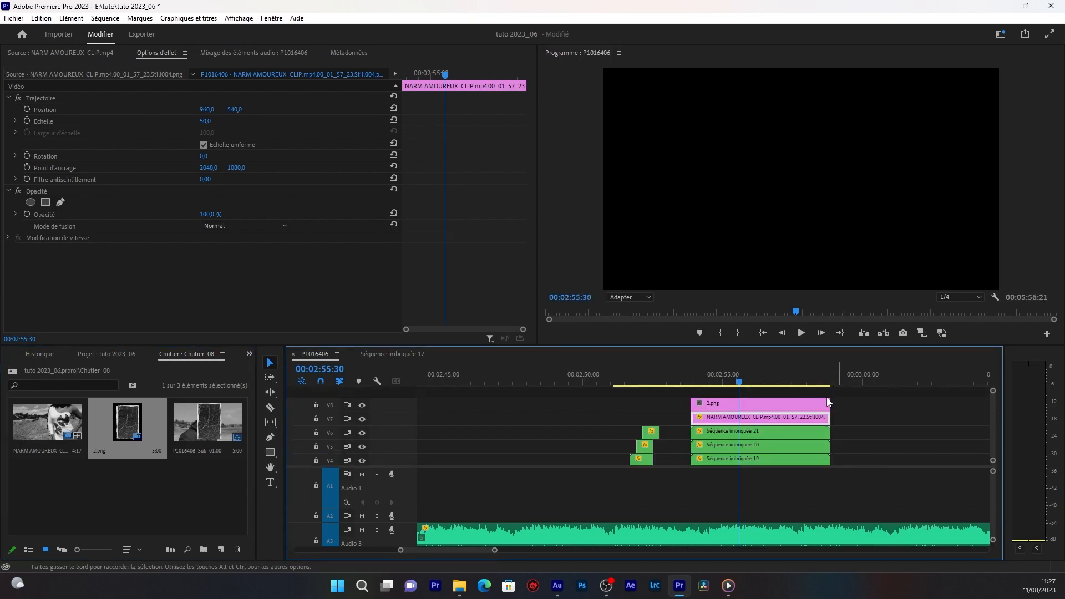
{"action": "left_click", "coordinate": [759, 408]}
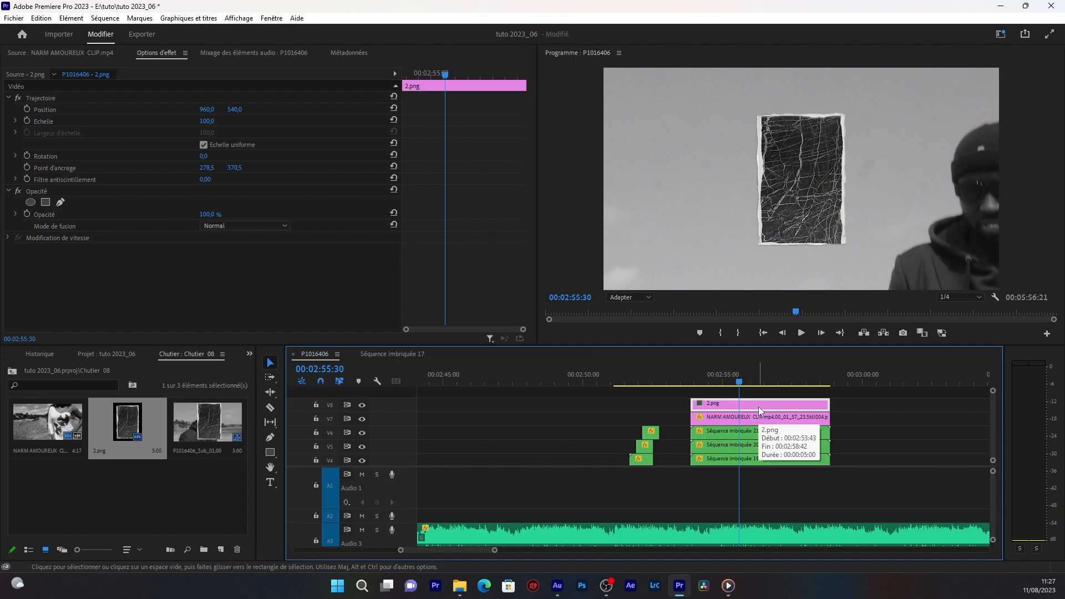
Delete the Still004 image on V7 and the 2.png overlay on V8.
{"action": "left_click", "coordinate": [759, 417]}
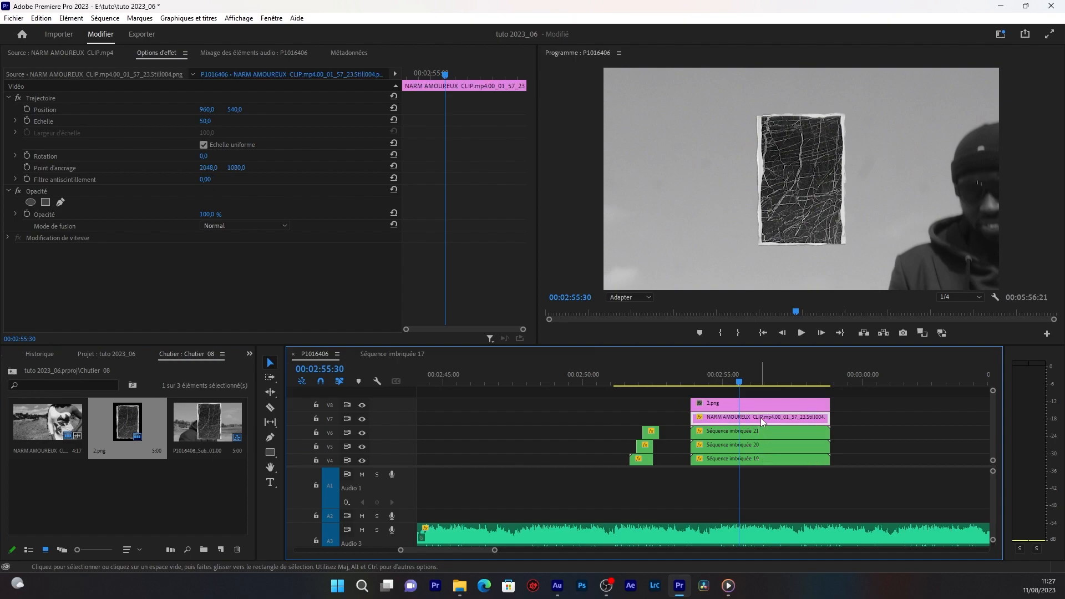
{"action": "key", "text": "Delete"}
{"action": "left_click", "coordinate": [758, 409]}
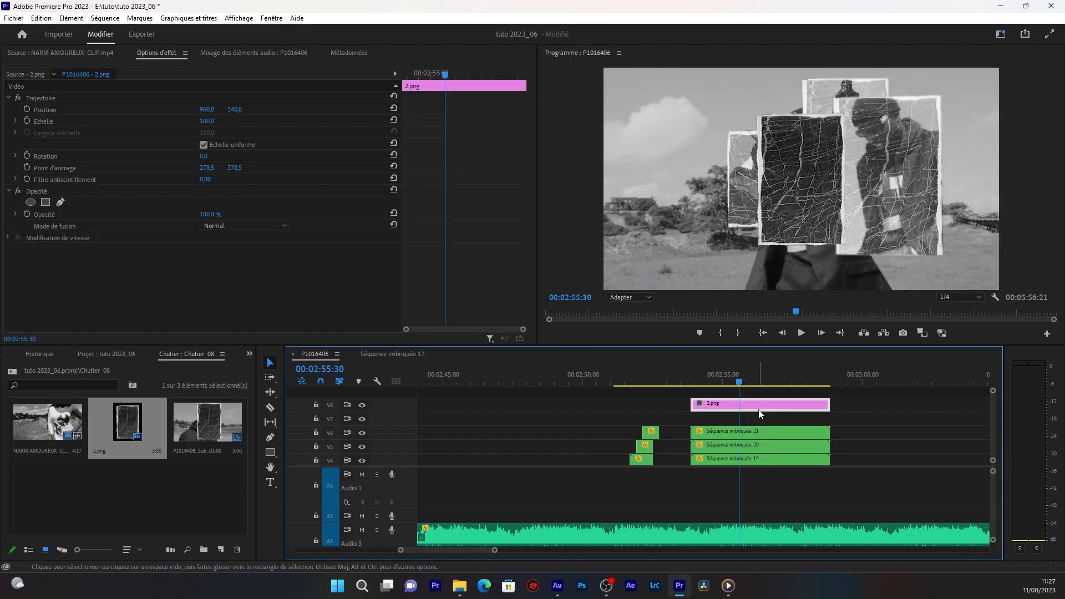
{"action": "key", "text": "Delete"}
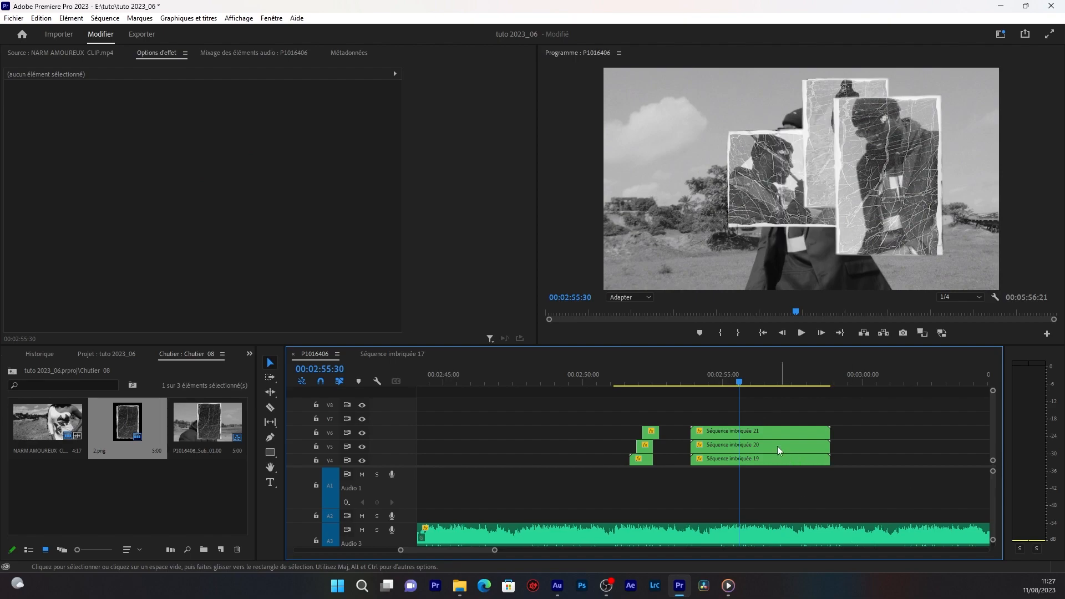
{"action": "left_click", "coordinate": [769, 429]}
{"action": "left_click", "coordinate": [764, 448]}
{"action": "left_click", "coordinate": [765, 458]}
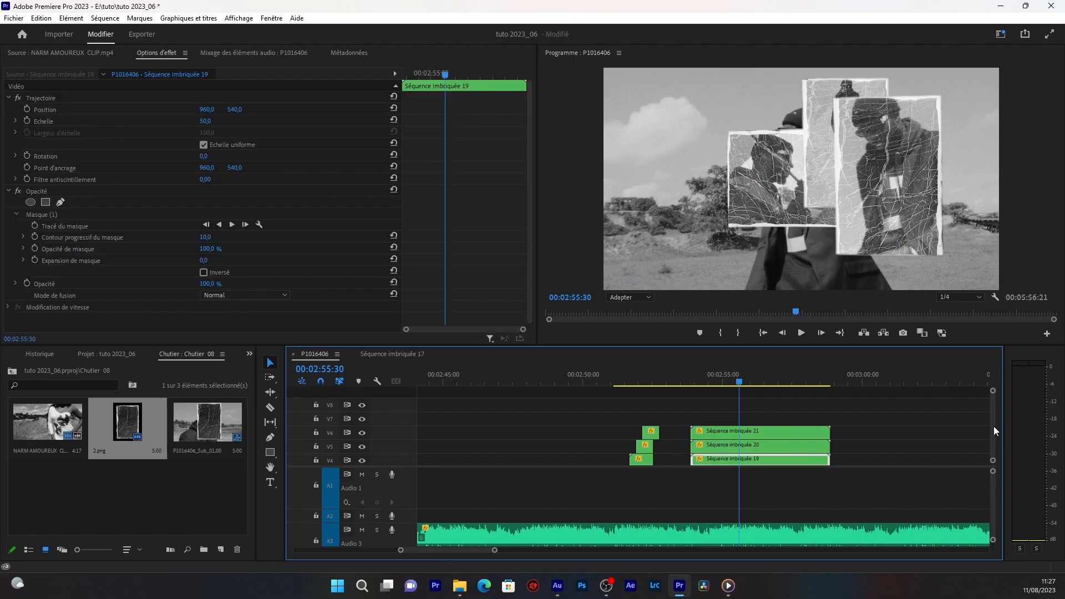
Lower the V4 nested sequence to vertical position 620 and shift the V5 nested sequence to horizontal position 869.
{"action": "scroll", "coordinate": [992, 429], "scroll_direction": "down", "scroll_amount": 3}
{"action": "scroll", "coordinate": [991, 431], "scroll_direction": "up", "scroll_amount": 3}
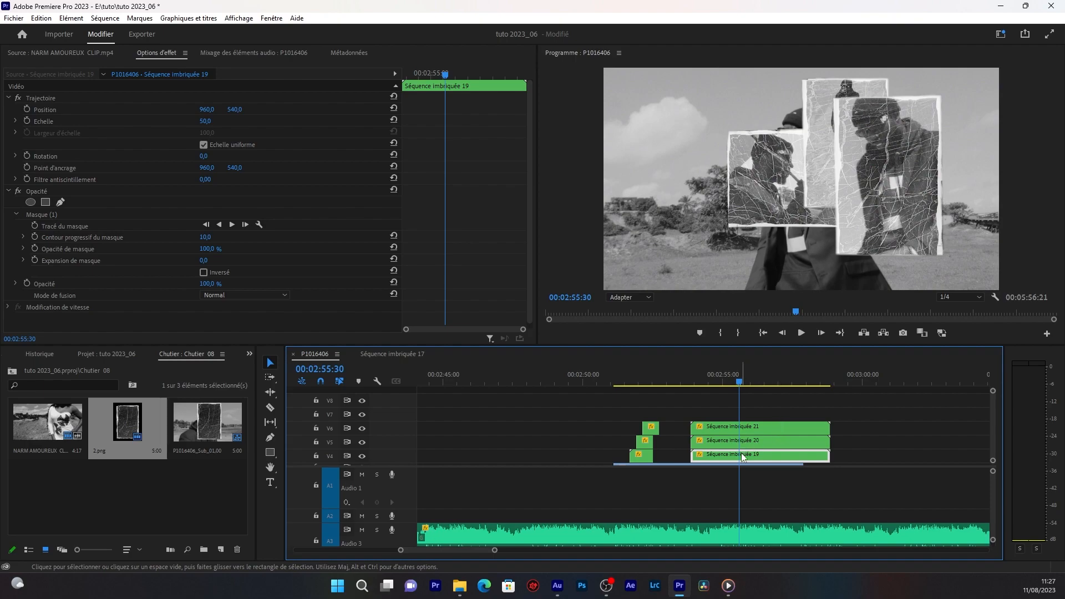
{"action": "mouse_move", "coordinate": [234, 109]}
{"action": "left_mouse_down"}
{"action": "mouse_move", "coordinate": [208, 119]}
{"action": "mouse_move", "coordinate": [252, 109]}
{"action": "left_mouse_up"}
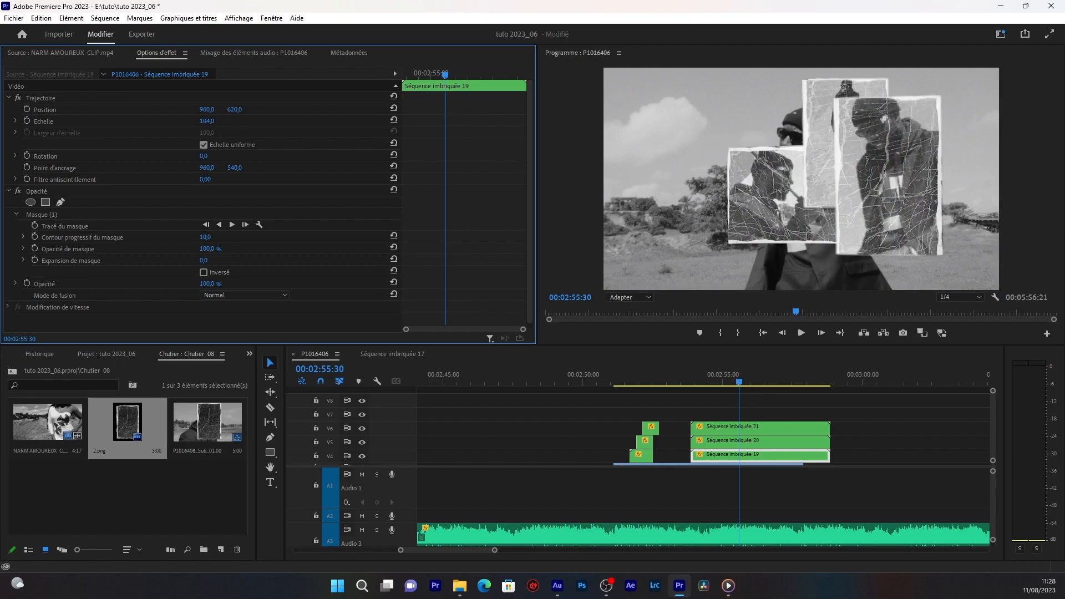
{"action": "left_click", "coordinate": [713, 442]}
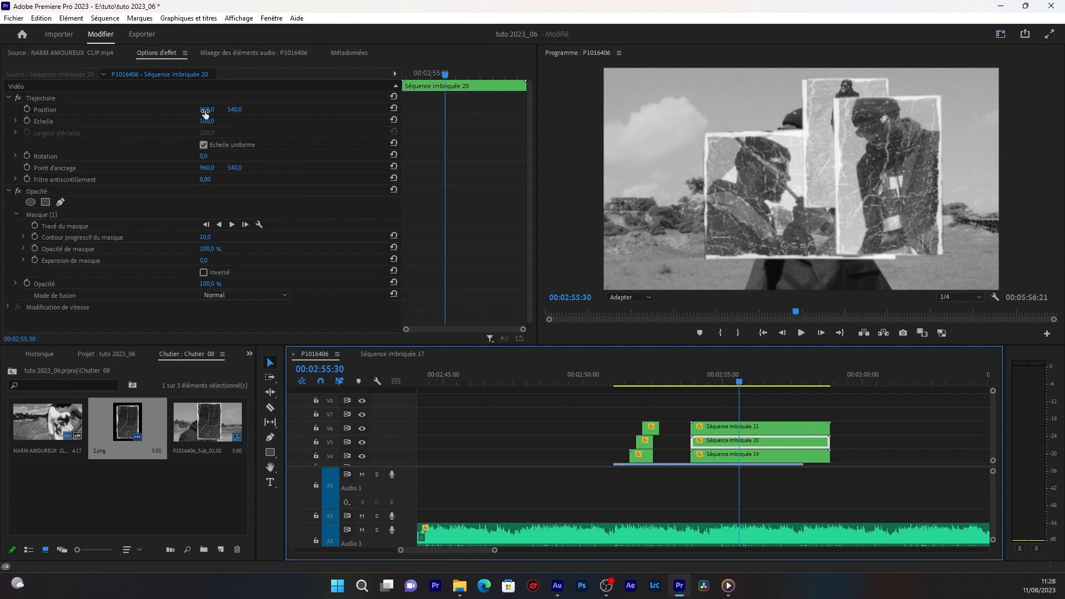
{"action": "left_click_drag", "start_coordinate": [206, 109], "coordinate": [105, 110]}
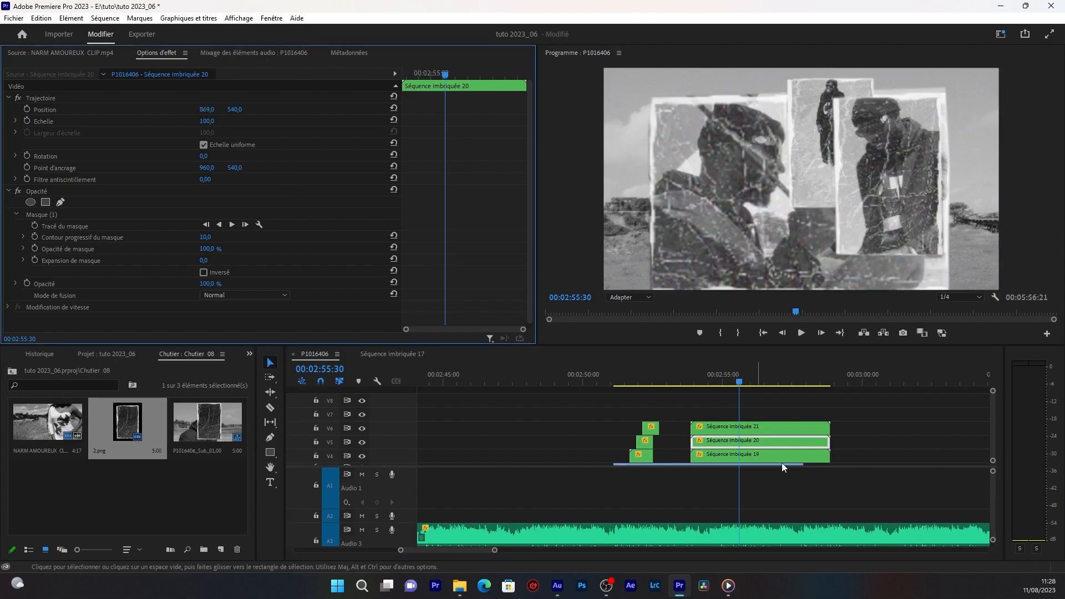
Set the scale of the V4 nested sequence to 50.
{"action": "left_click", "coordinate": [755, 452]}
{"action": "left_click", "coordinate": [206, 121]}
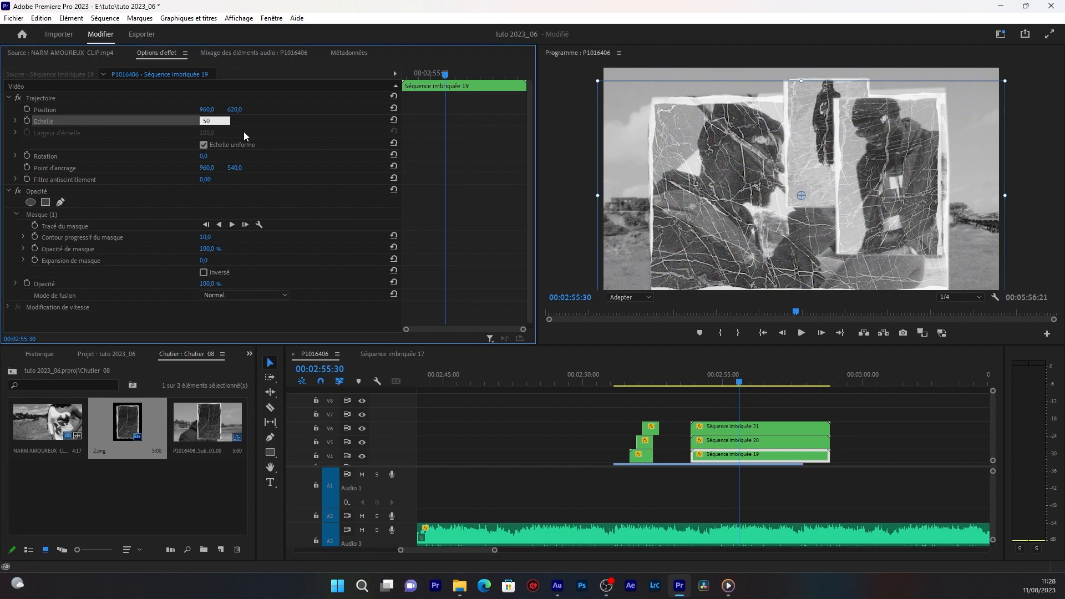
{"action": "type", "text": "50"}
{"action": "key", "text": "Return"}
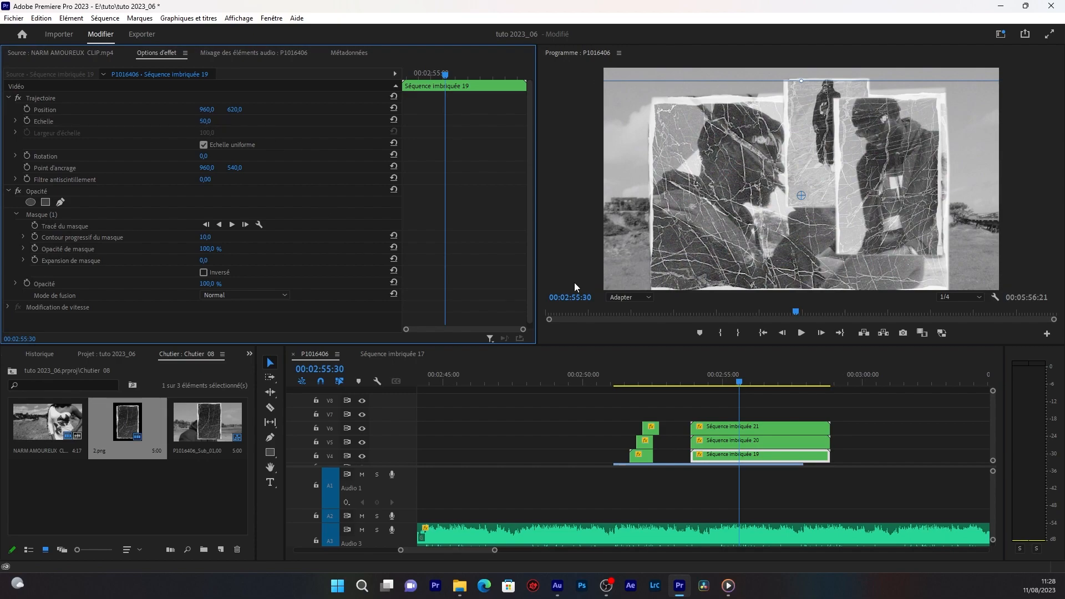
Move the V5 nested sequence to position 288, 756 so its cutout sits beside the V4 one.
{"action": "left_click", "coordinate": [716, 444]}
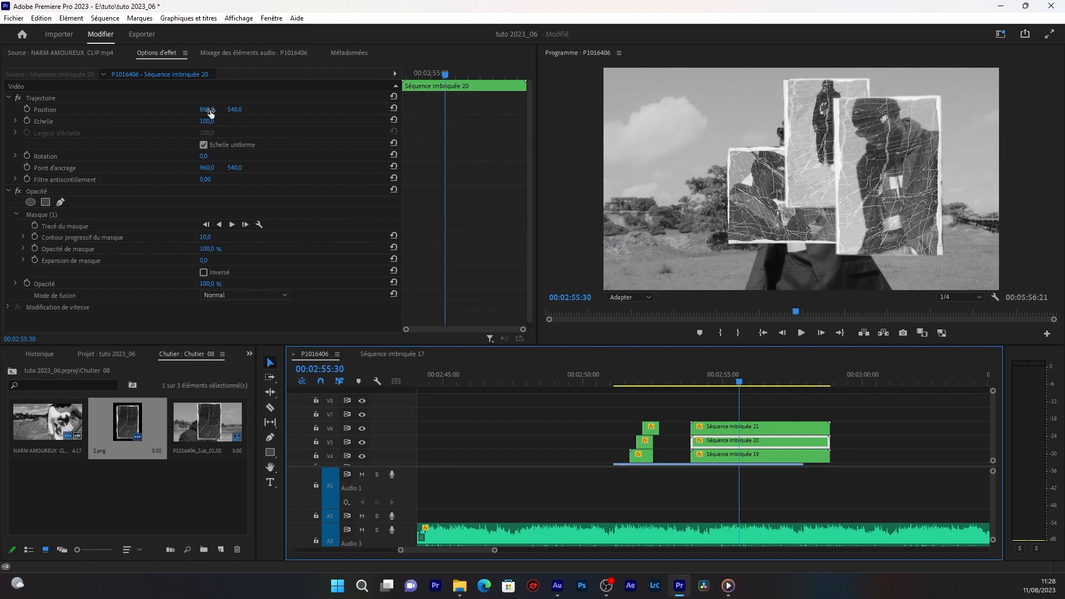
{"action": "left_click", "coordinate": [17, 119]}
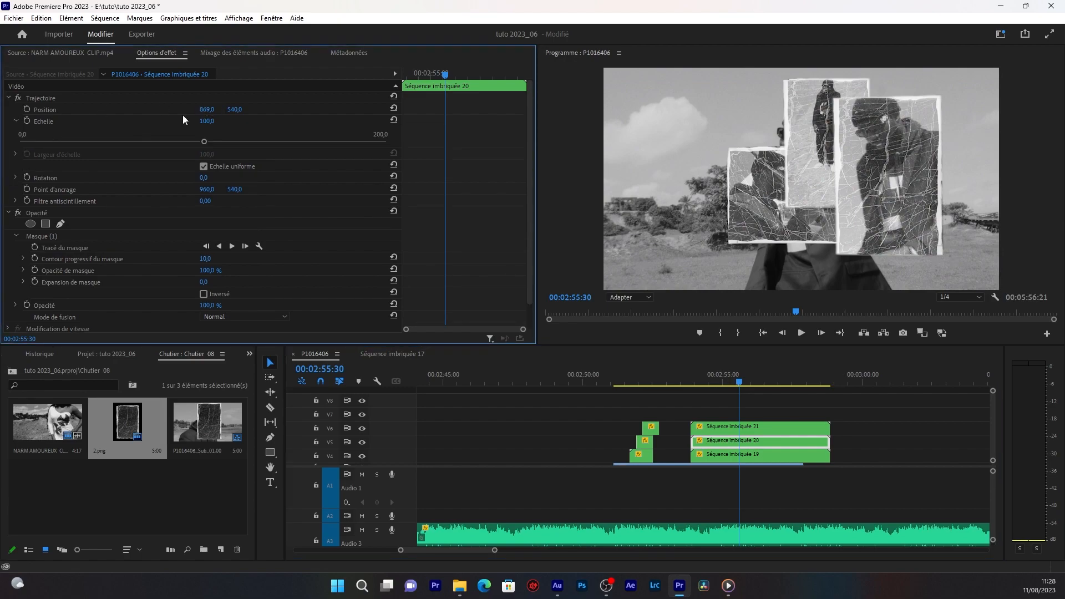
{"action": "left_click_drag", "start_coordinate": [204, 111], "coordinate": [85, 111]}
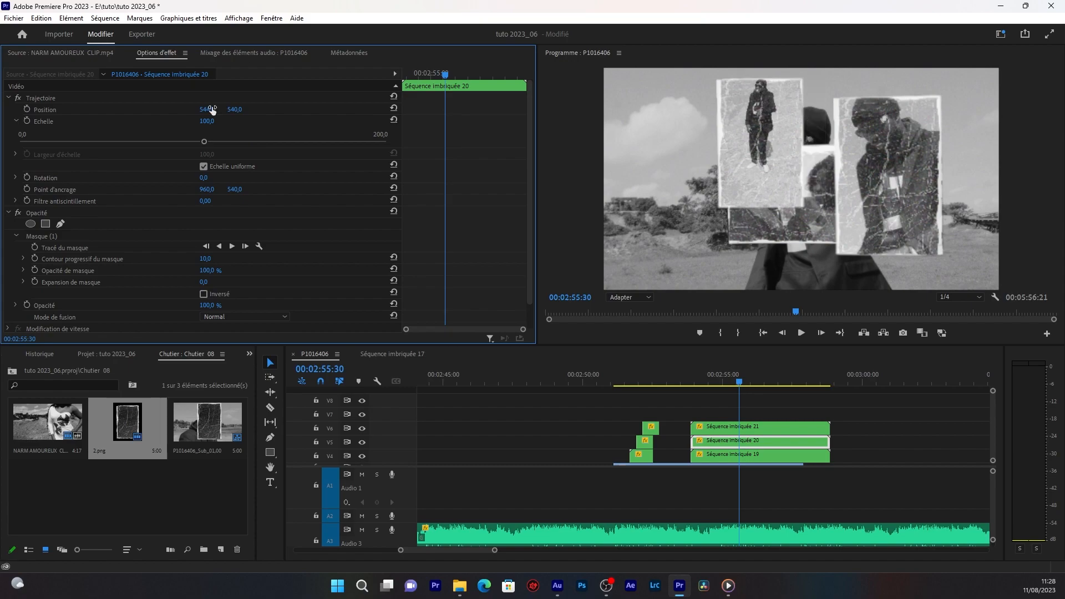
{"action": "left_click_drag", "start_coordinate": [207, 110], "coordinate": [205, 111]}
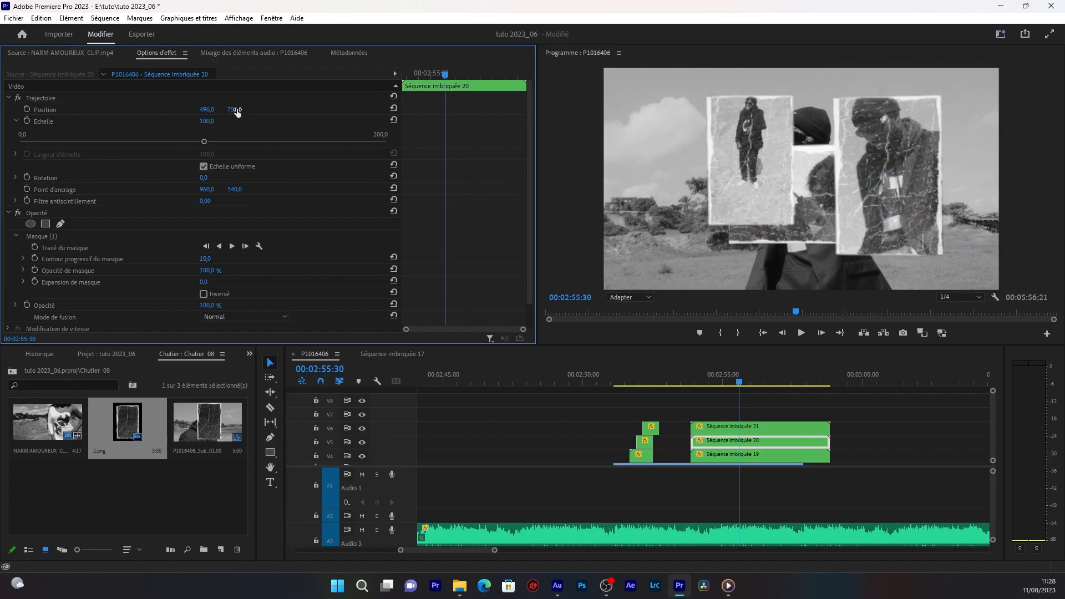
{"action": "left_click_drag", "start_coordinate": [205, 109], "coordinate": [213, 109]}
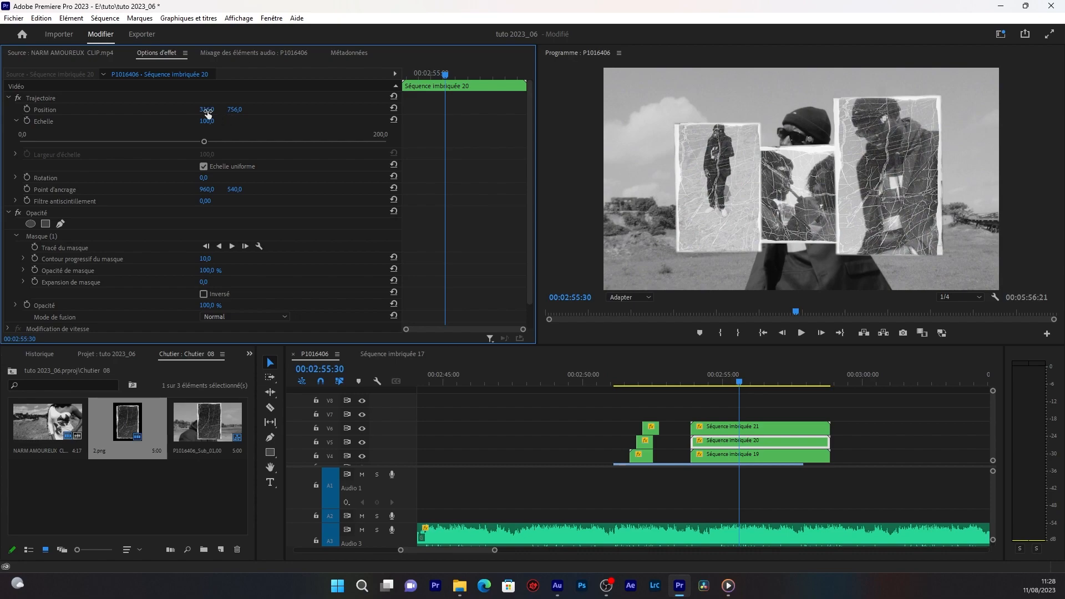
{"action": "left_click_drag", "start_coordinate": [207, 113], "coordinate": [212, 109]}
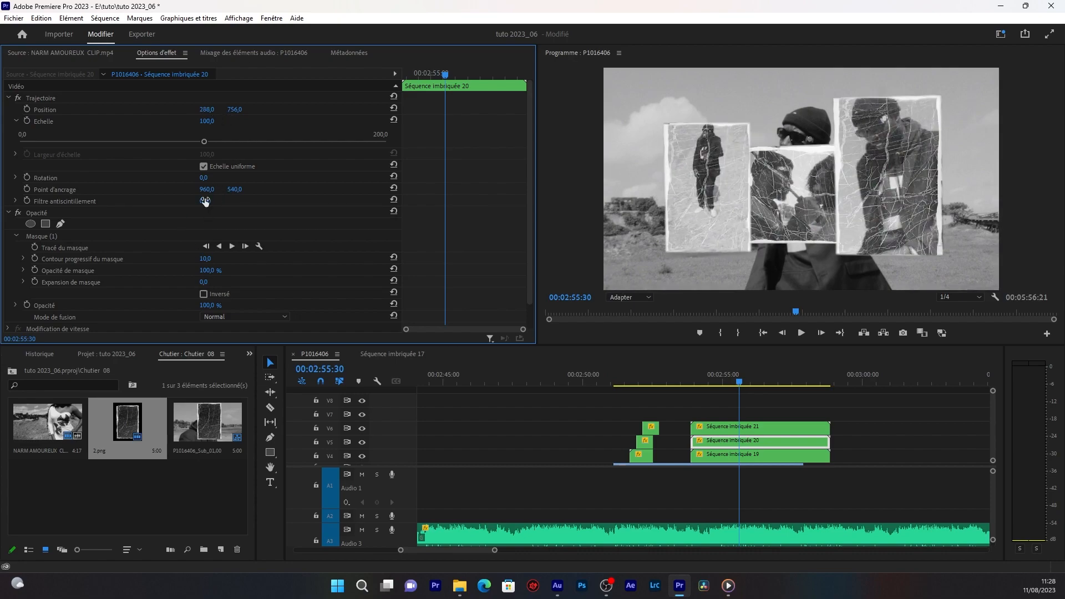
{"action": "left_click", "coordinate": [16, 121]}
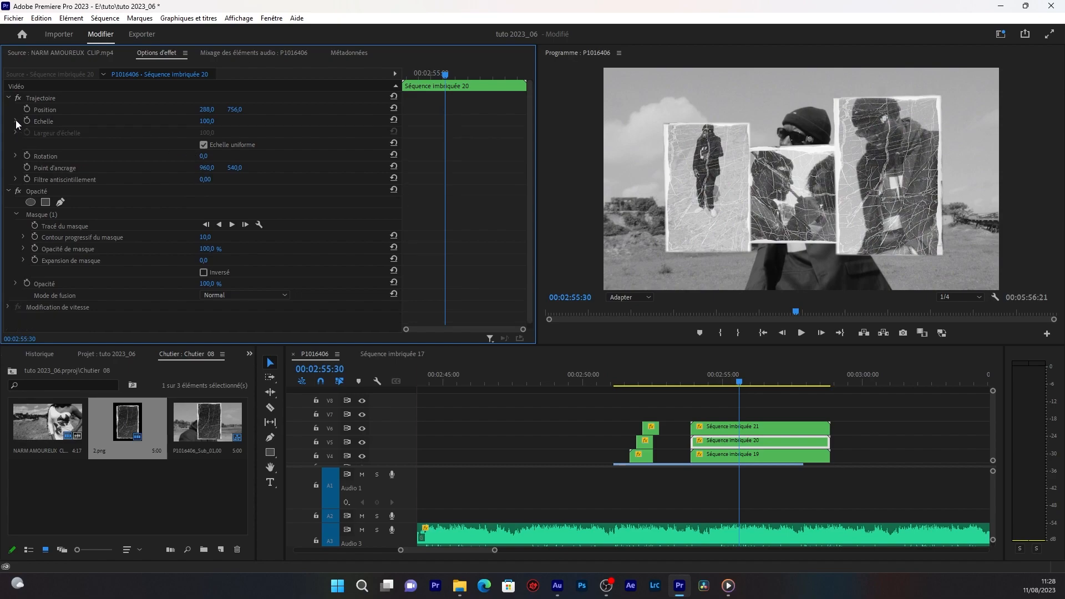
Rotate the V5 nested sequence by 15 degrees.
{"action": "left_click_drag", "start_coordinate": [204, 159], "coordinate": [222, 159]}
{"action": "left_click", "coordinate": [757, 431]}
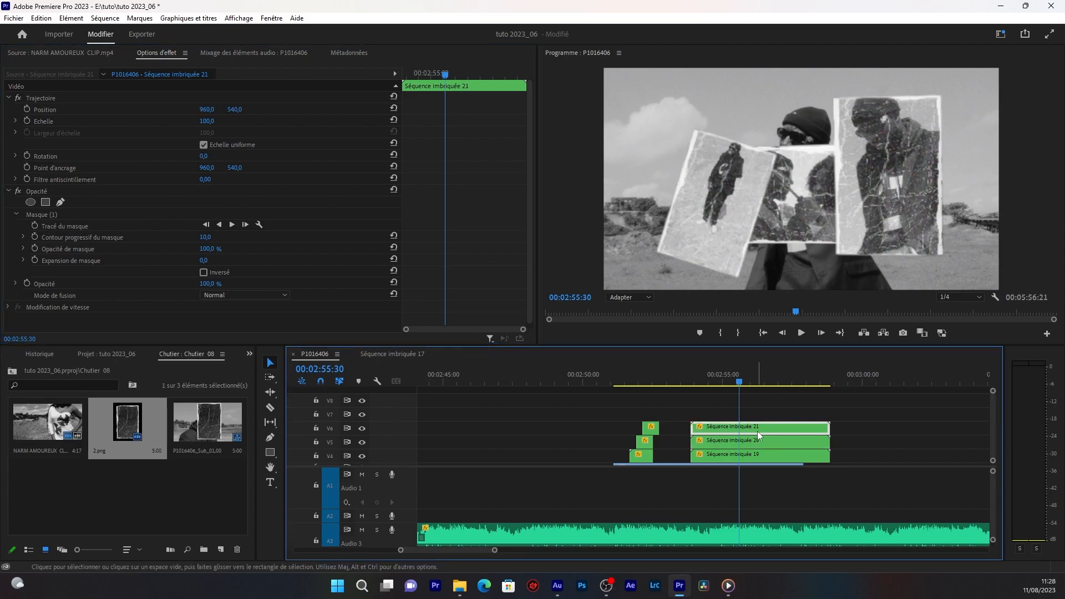
{"action": "left_click", "coordinate": [723, 440]}
{"action": "left_click", "coordinate": [206, 156]}
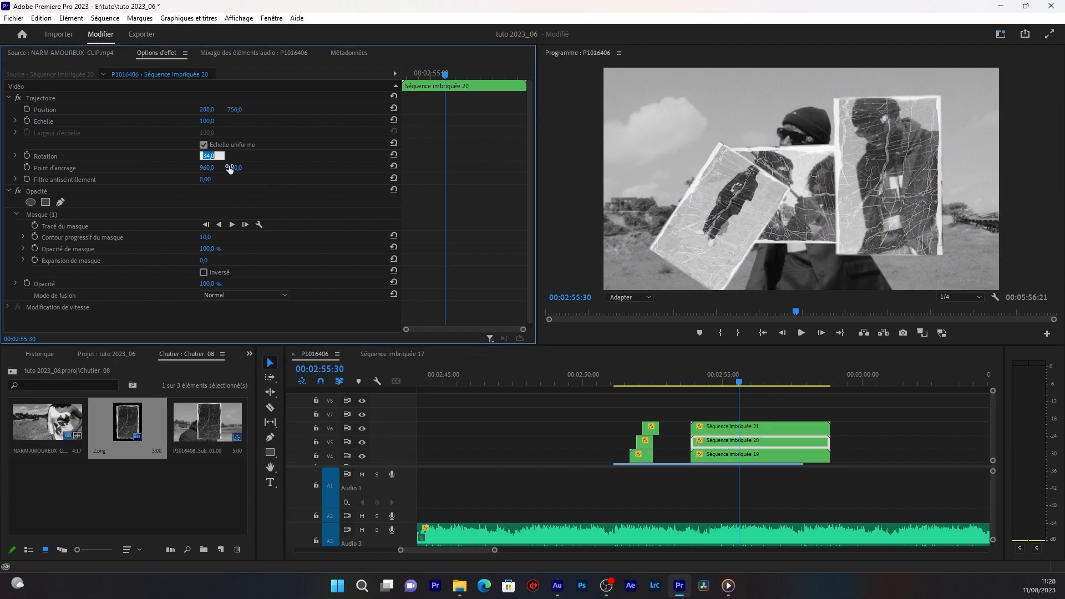
{"action": "type", "text": "15"}
{"action": "key", "text": "Return"}
Raise the V6 nested sequence to vertical position 383 and set its rotation to -20 degrees.
{"action": "left_click", "coordinate": [715, 427]}
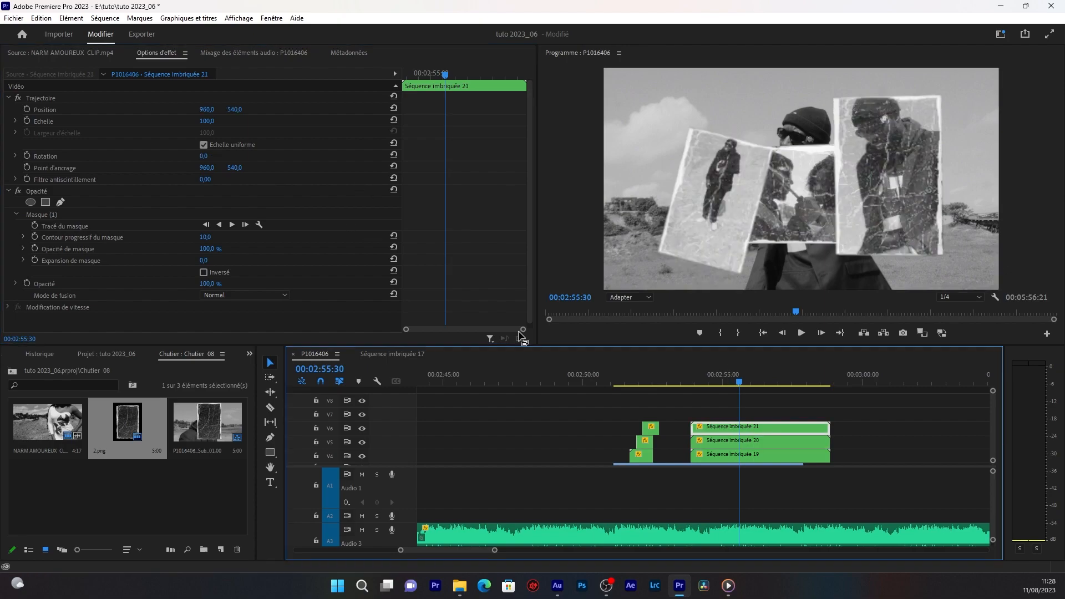
{"action": "left_click", "coordinate": [207, 111]}
{"action": "left_click", "coordinate": [255, 127]}
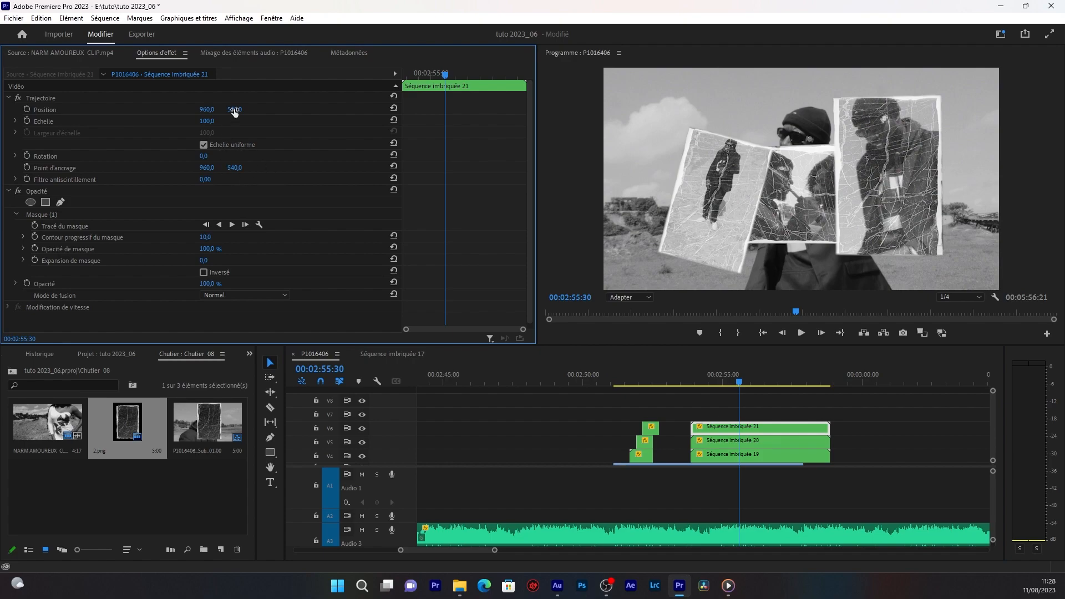
{"action": "left_click_drag", "start_coordinate": [234, 110], "coordinate": [147, 110]}
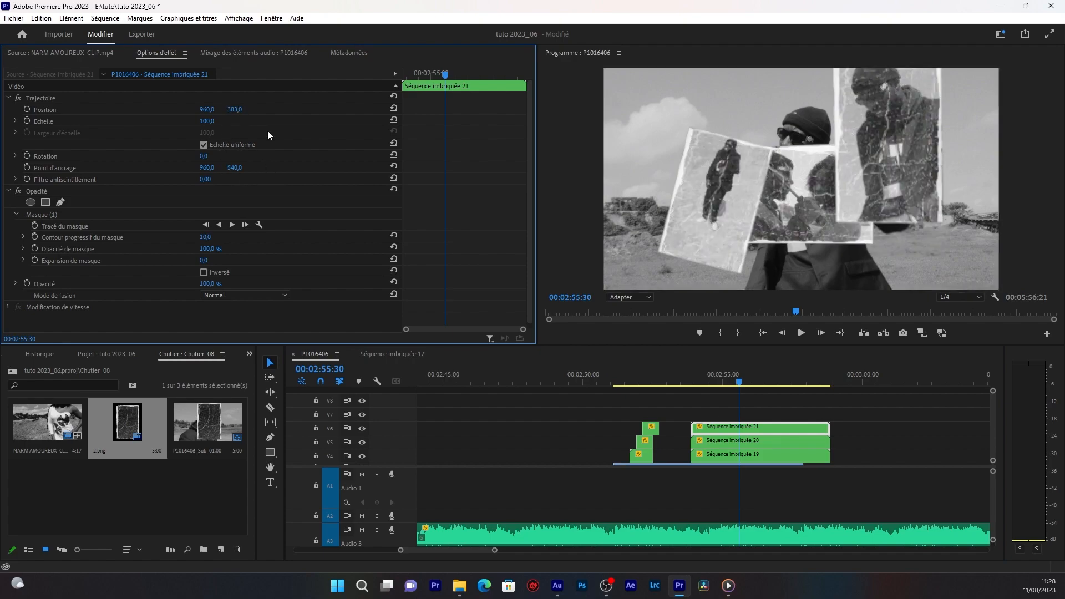
{"action": "left_click", "coordinate": [211, 155]}
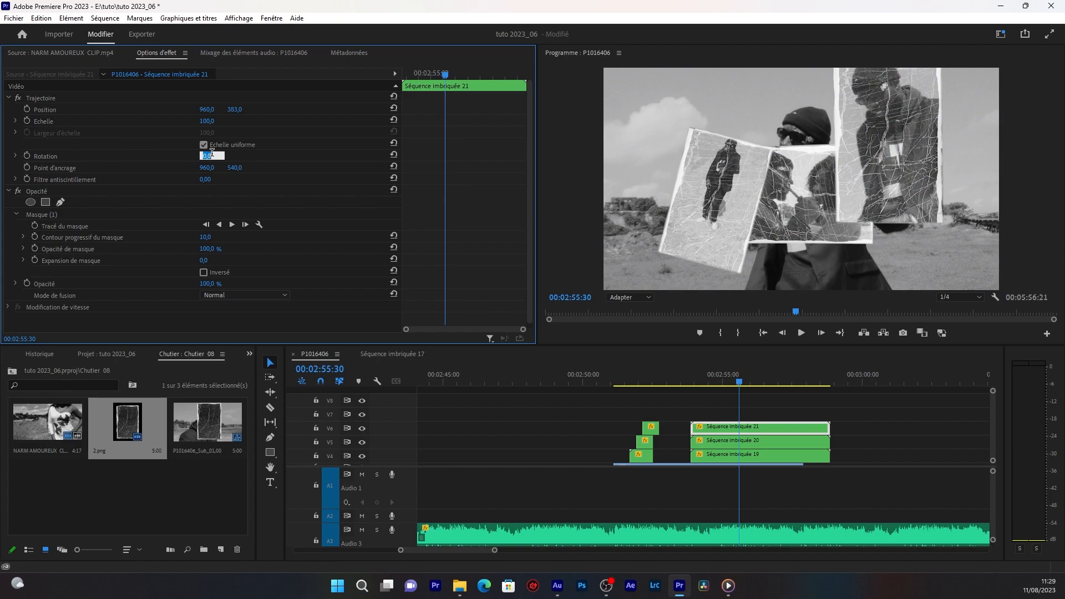
{"action": "type", "text": "-20"}
{"action": "key", "text": "Return"}
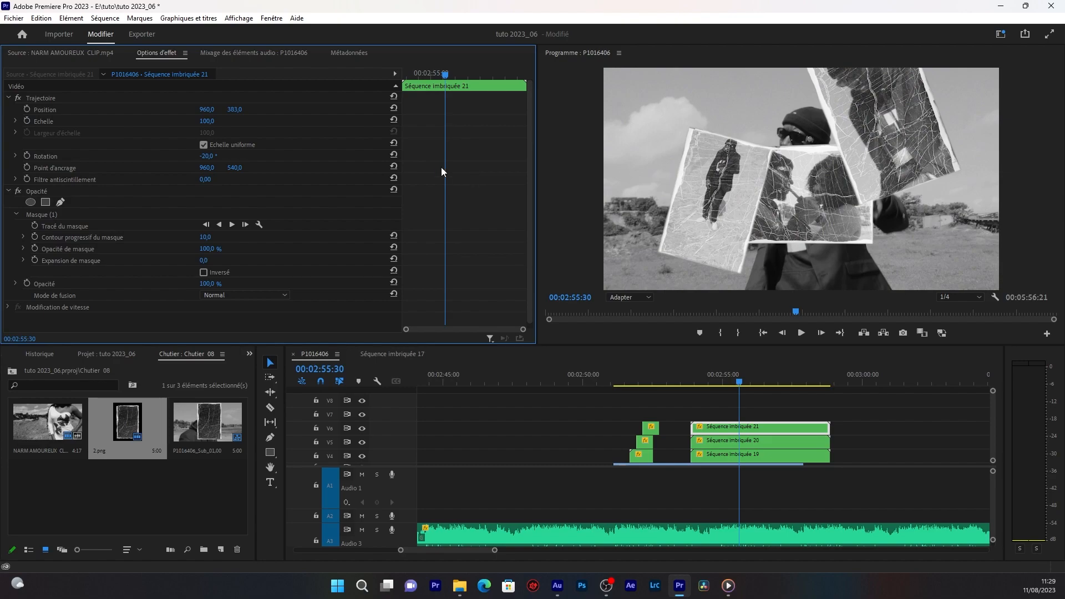
Lower the V6 nested sequence to vertical position 653 and set its scale to 80.
{"action": "left_click_drag", "start_coordinate": [235, 109], "coordinate": [330, 110]}
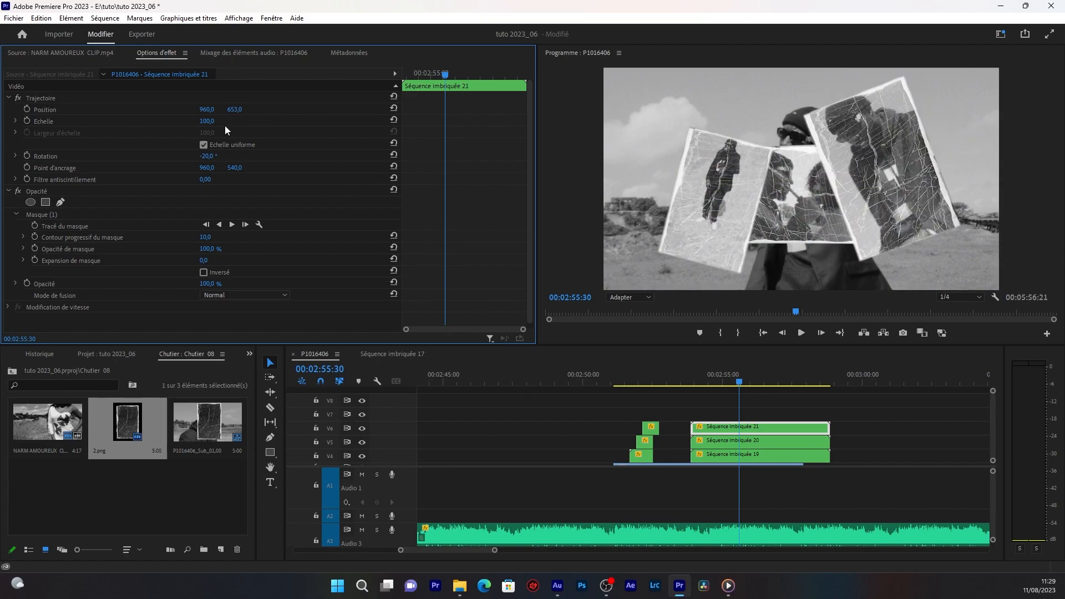
{"action": "left_click", "coordinate": [210, 121]}
{"action": "type", "text": "80"}
{"action": "key", "text": "Return"}
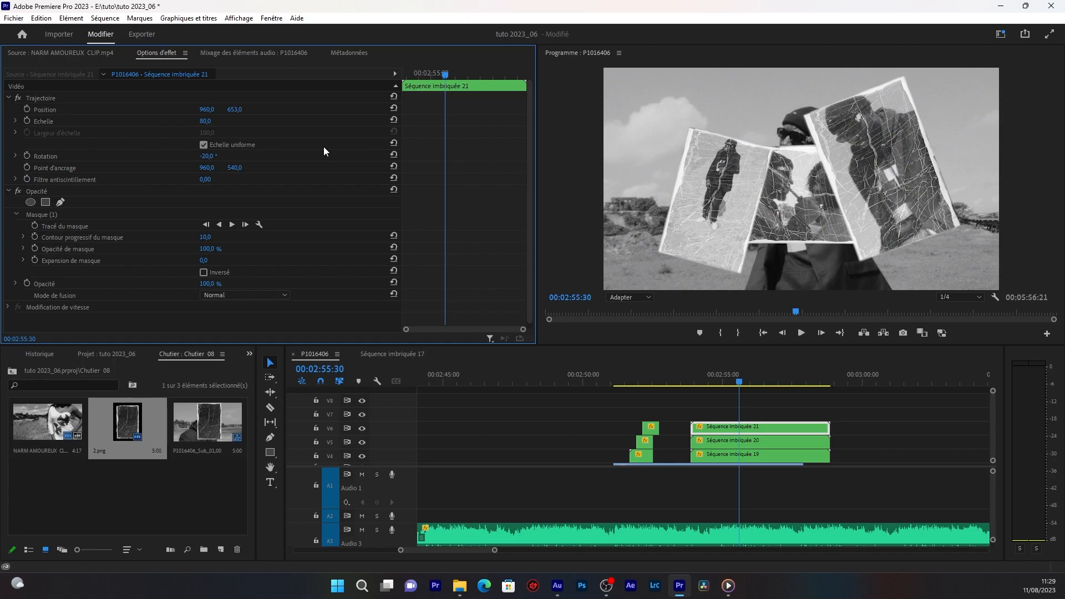